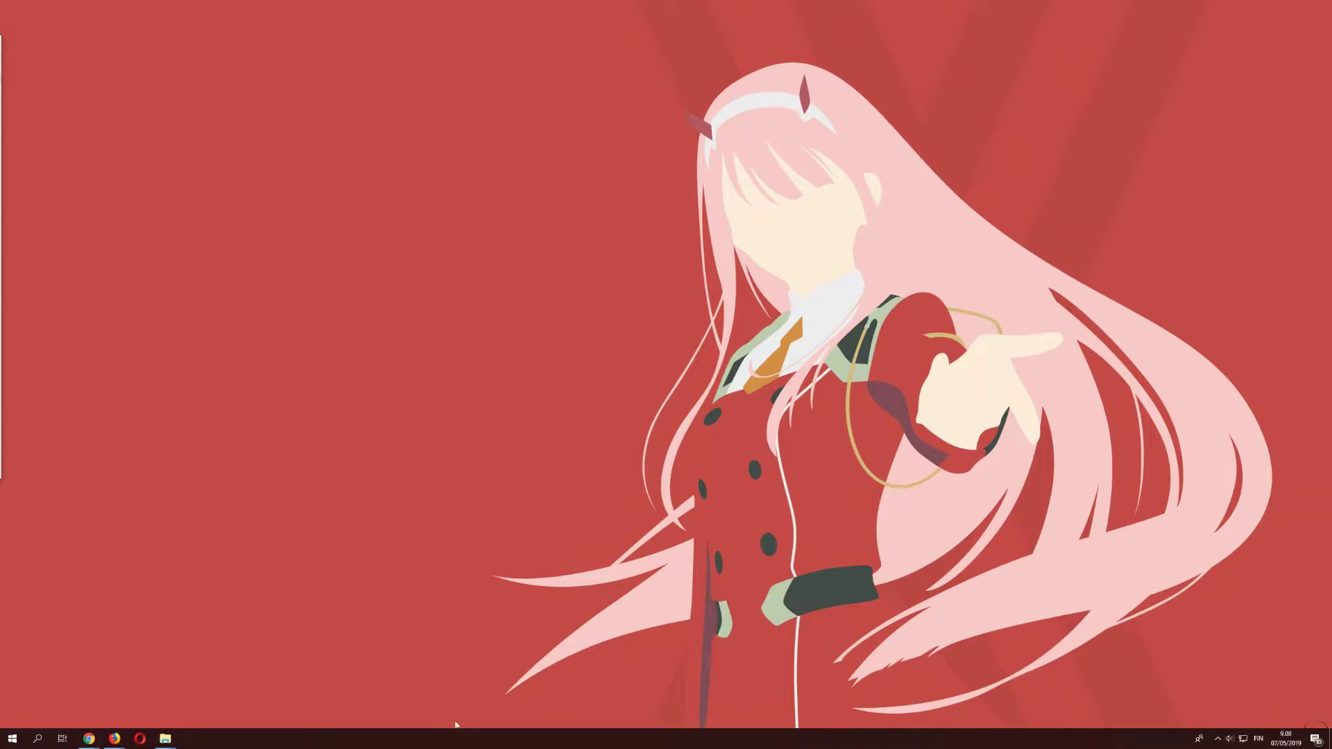
Step: Bring the Audacity window back to full screen and set the playback start point in the recording
key("alt+Tab")
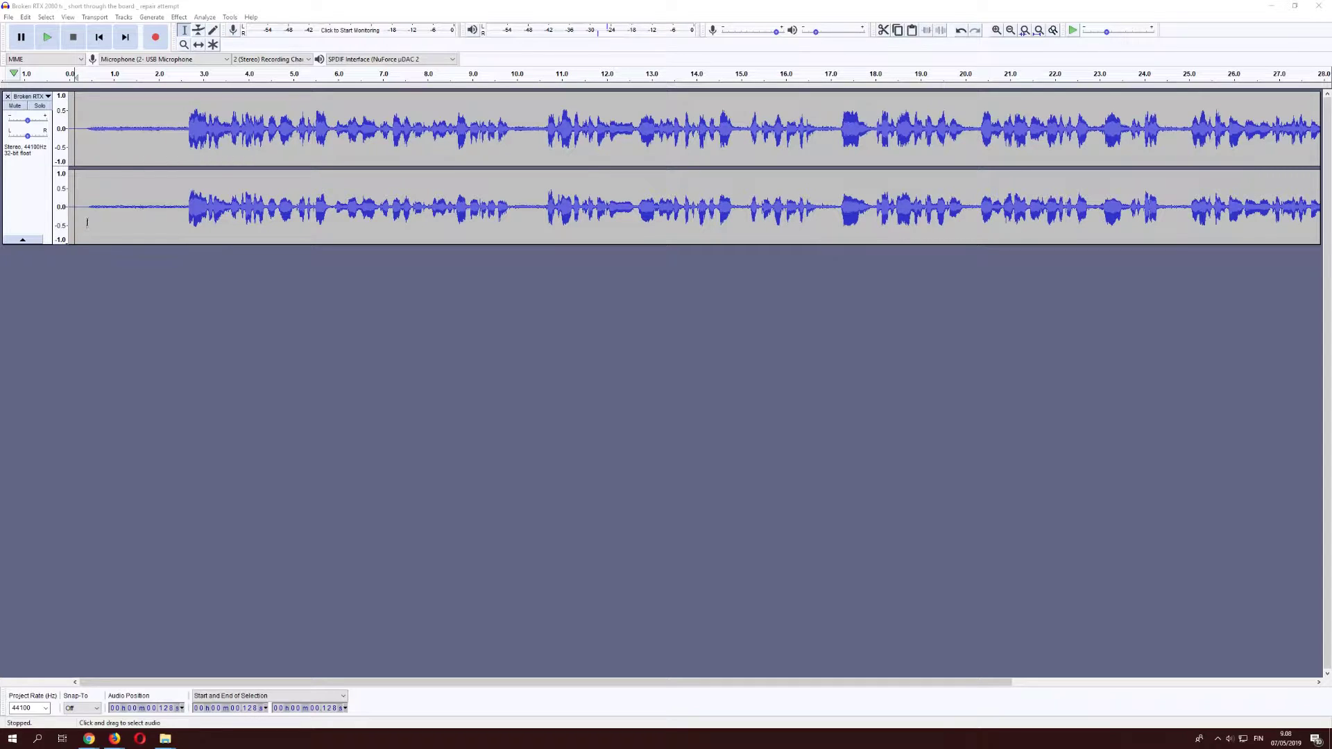
left_click(89, 222)
key("space")
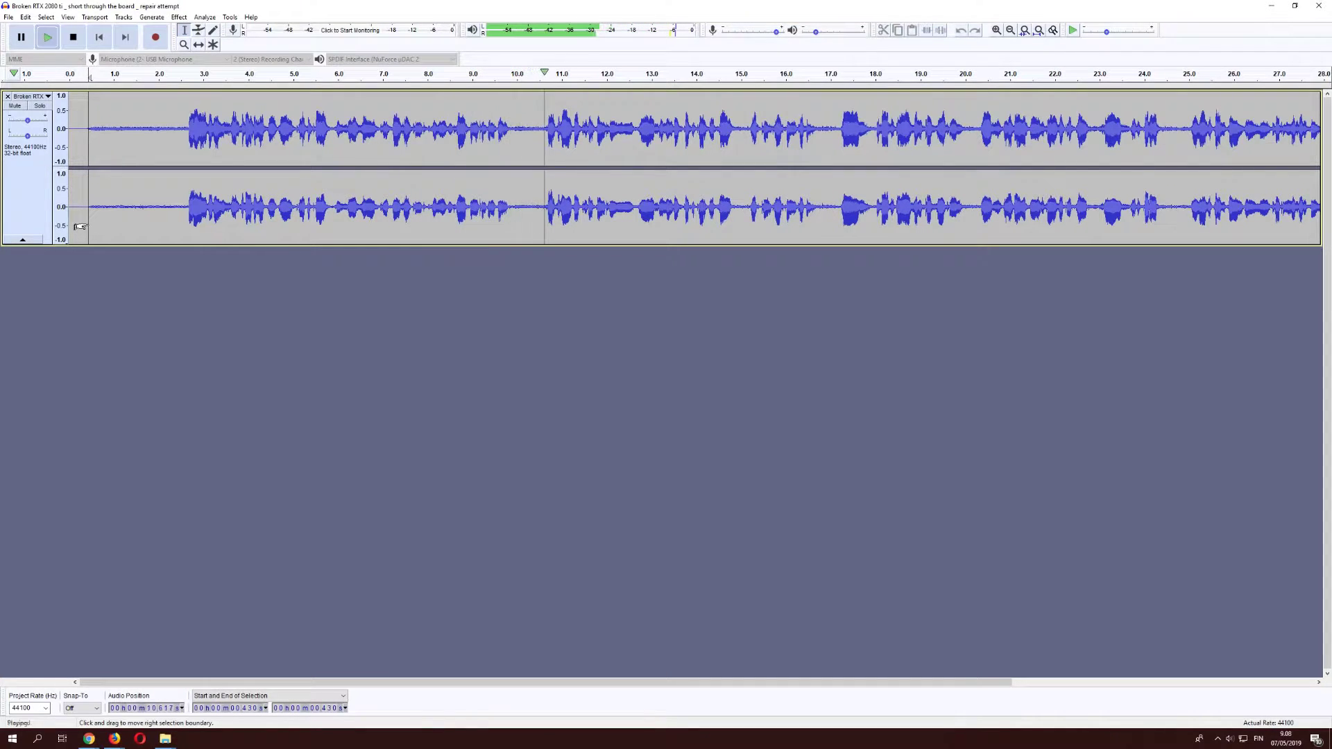
key("space")
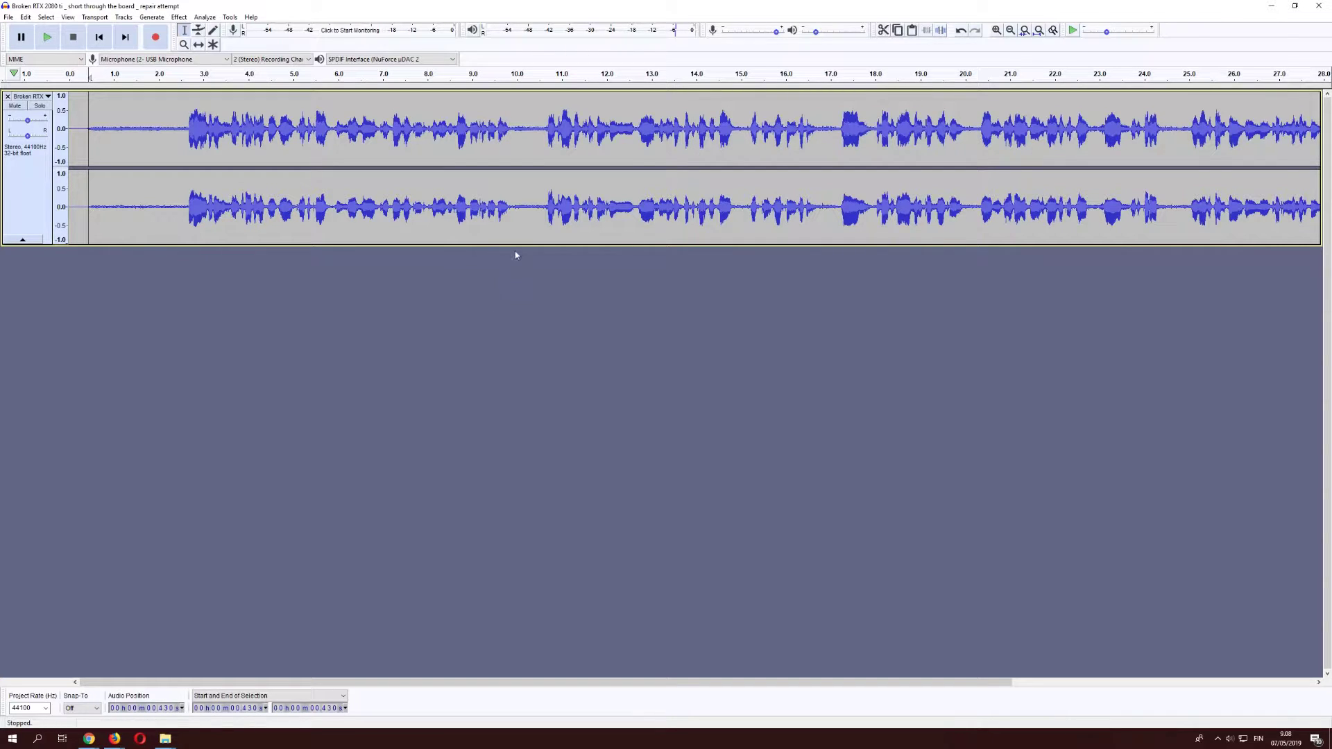
left_click_drag(516, 245, 518, 391)
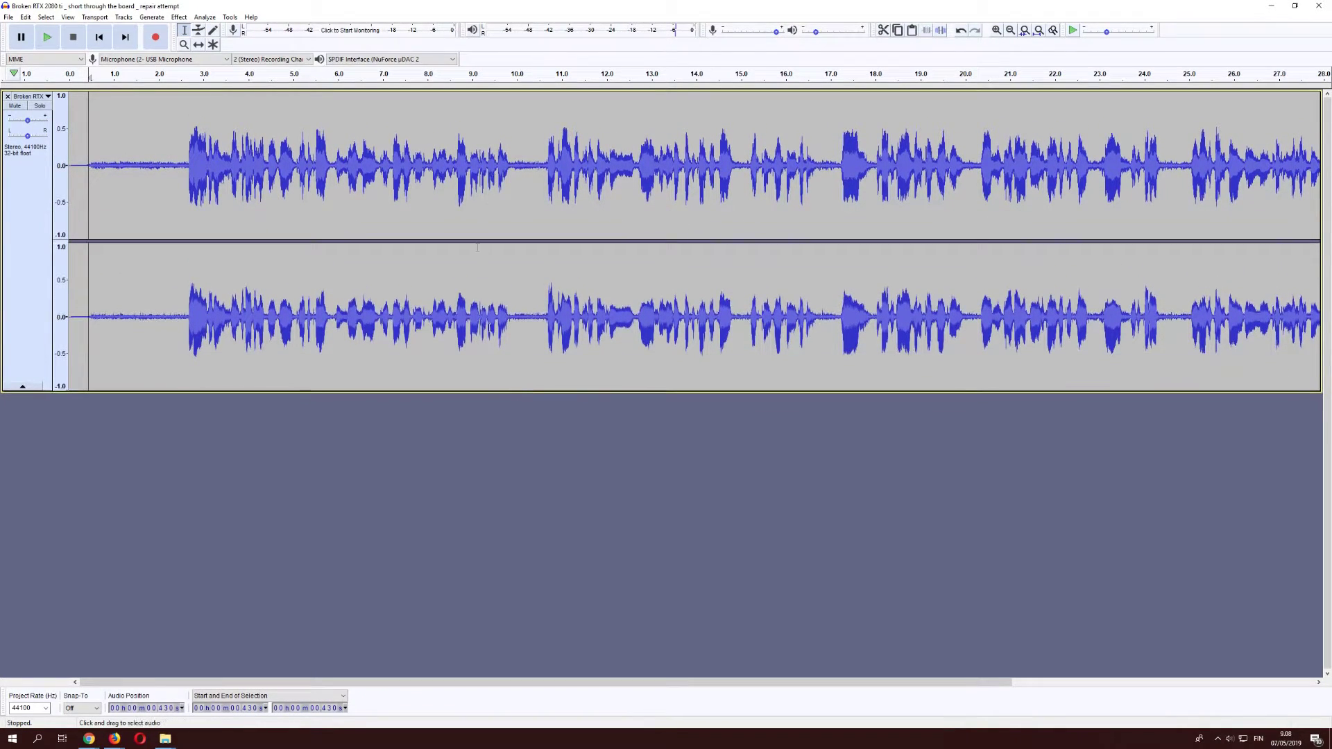
Step: Enlarge the stereo track to fill the window and select the quiet opening from 0 to 2.6 s
left_click(603, 386)
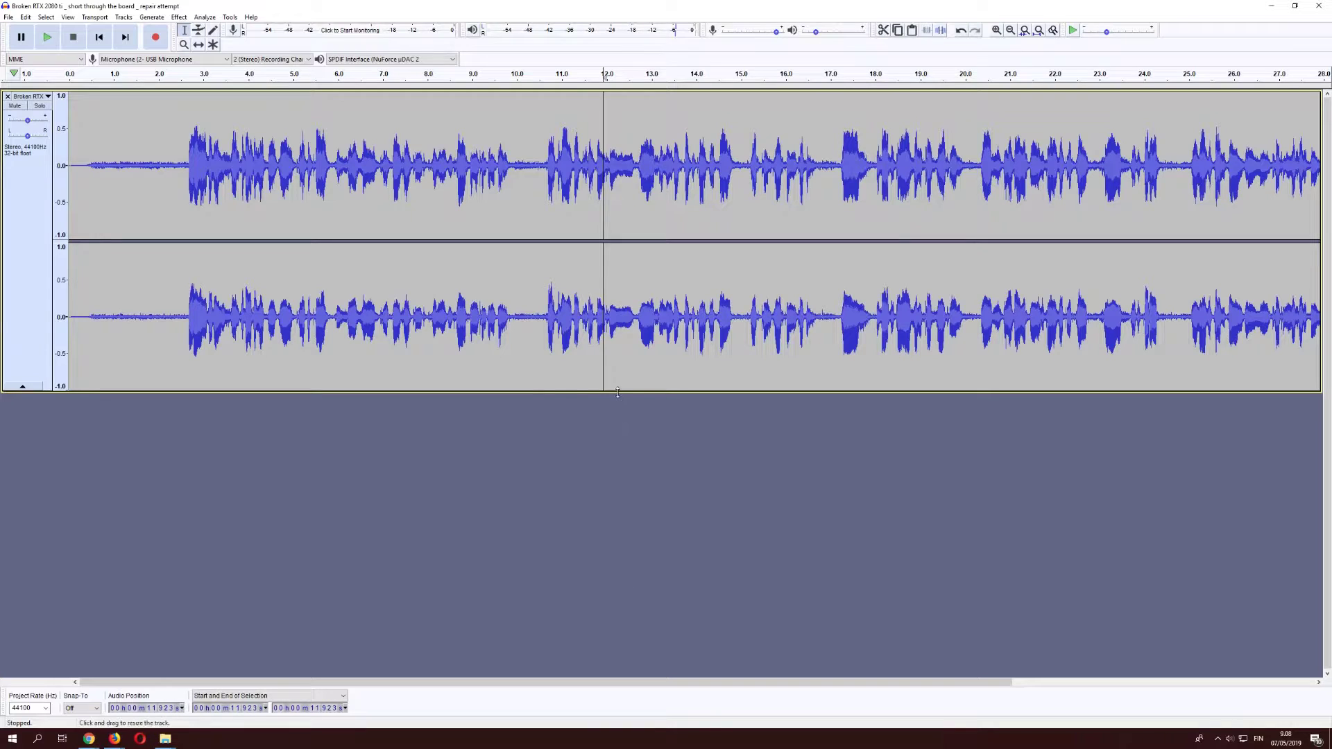
left_click_drag(618, 392, 642, 668)
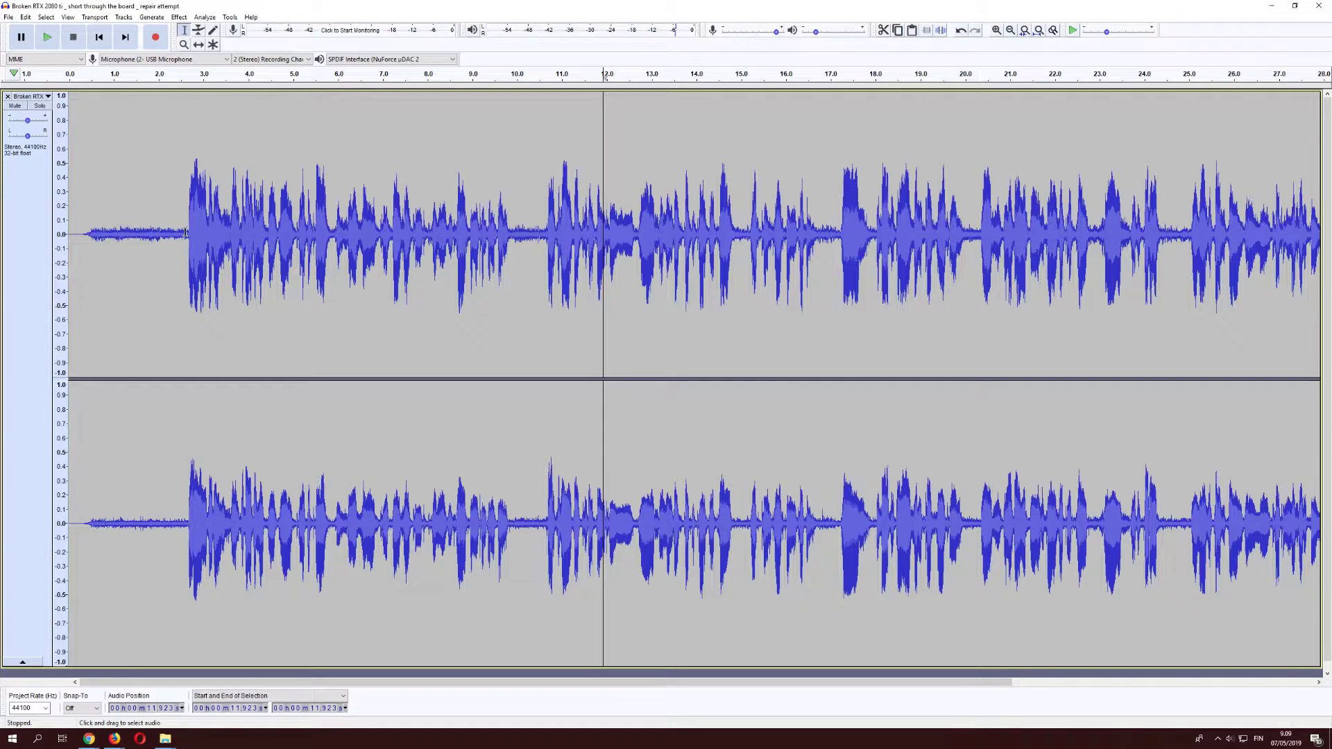
left_click_drag(185, 235, 68, 285)
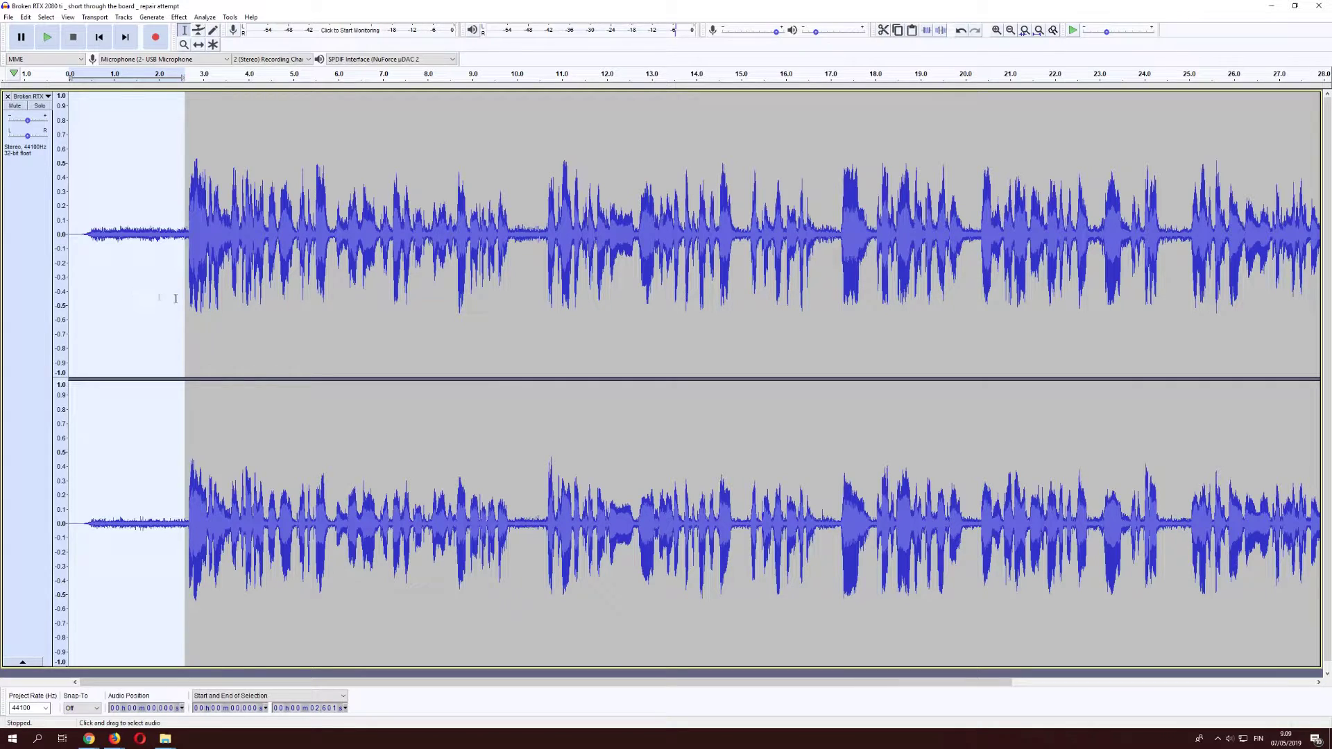
left_click(178, 18)
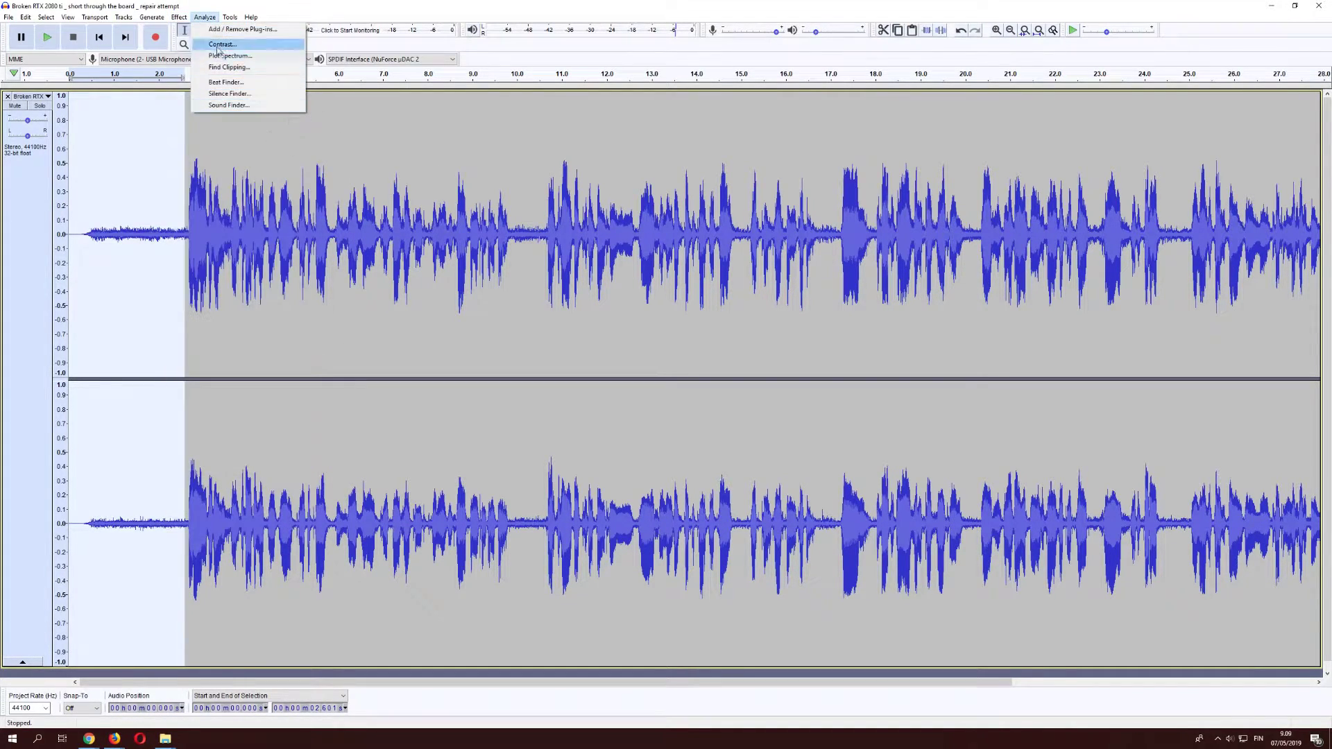
Step: Capture the hiss in the selected opening as the Noise Reduction noise profile
left_click(222, 219)
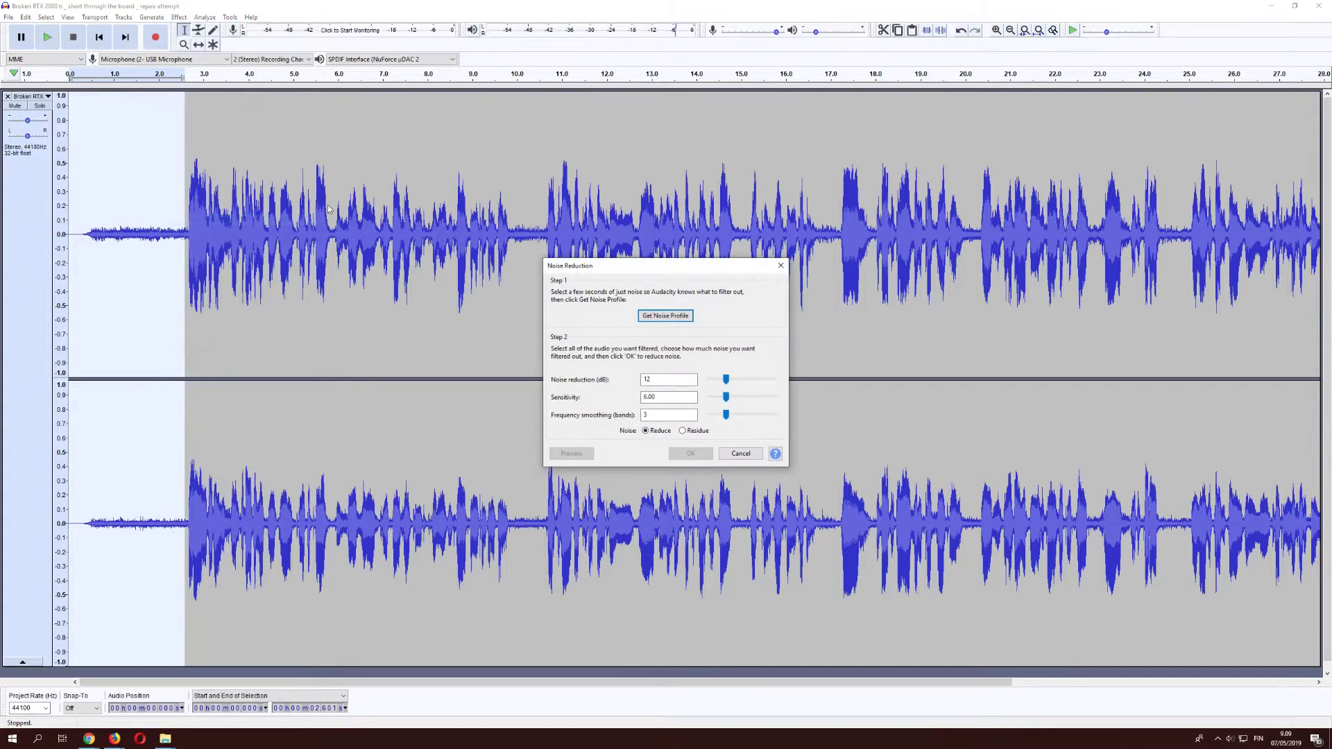
left_click(663, 317)
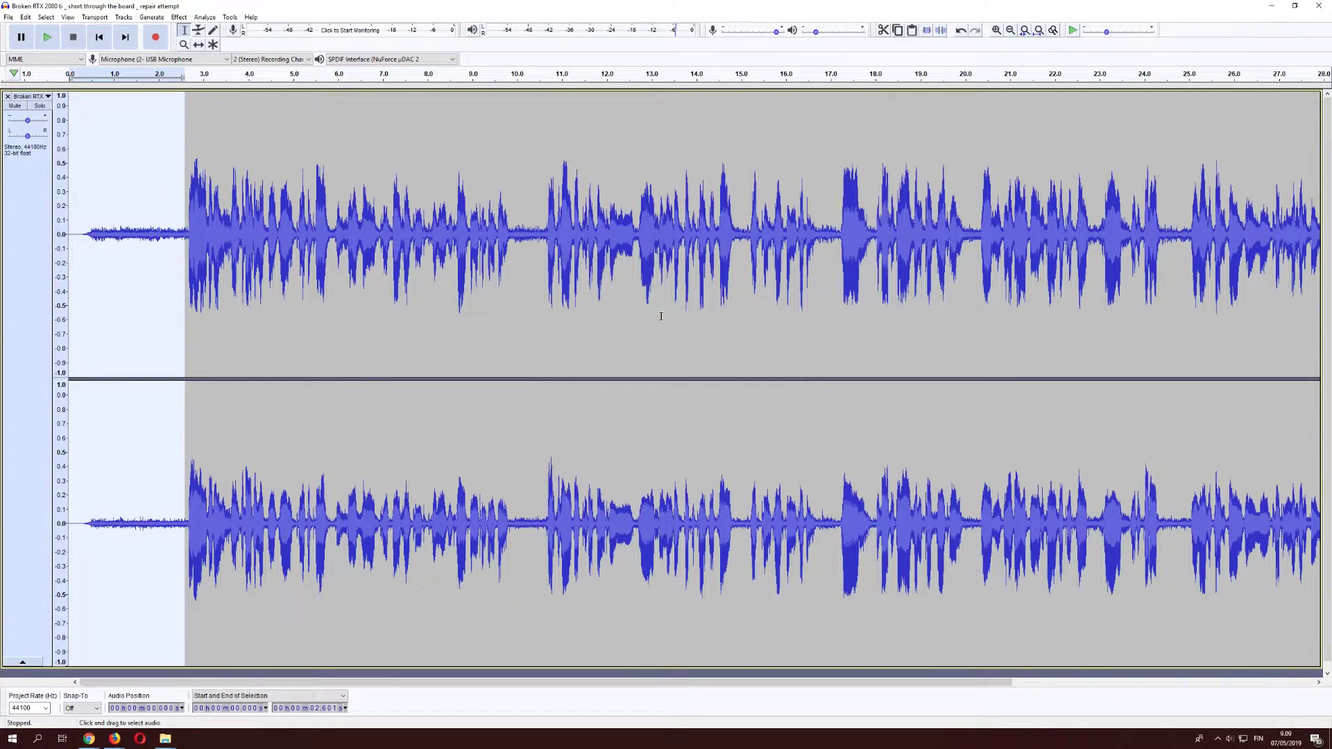
left_click(220, 260)
Step: Apply Noise Reduction (12 dB, sensitivity 6, smoothing 3) to the whole recording and play it
key("ctrl+a")
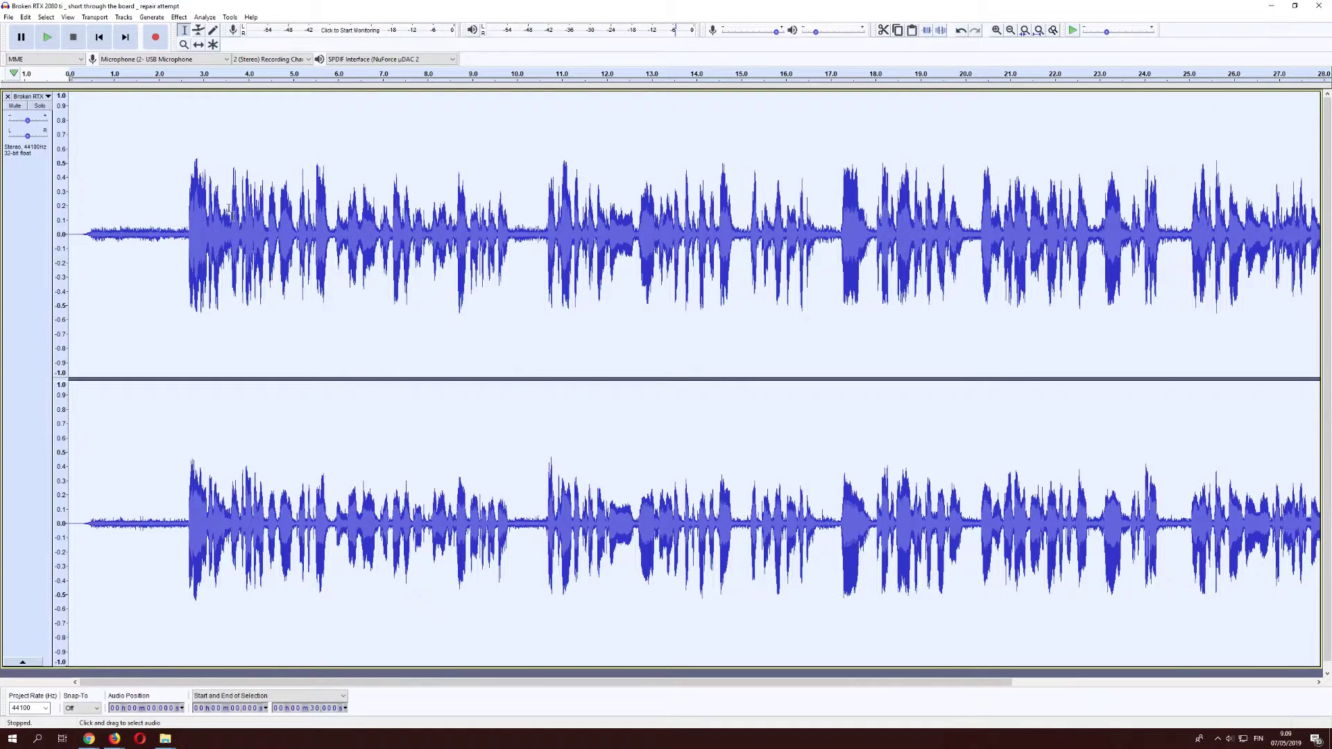
left_click(148, 18)
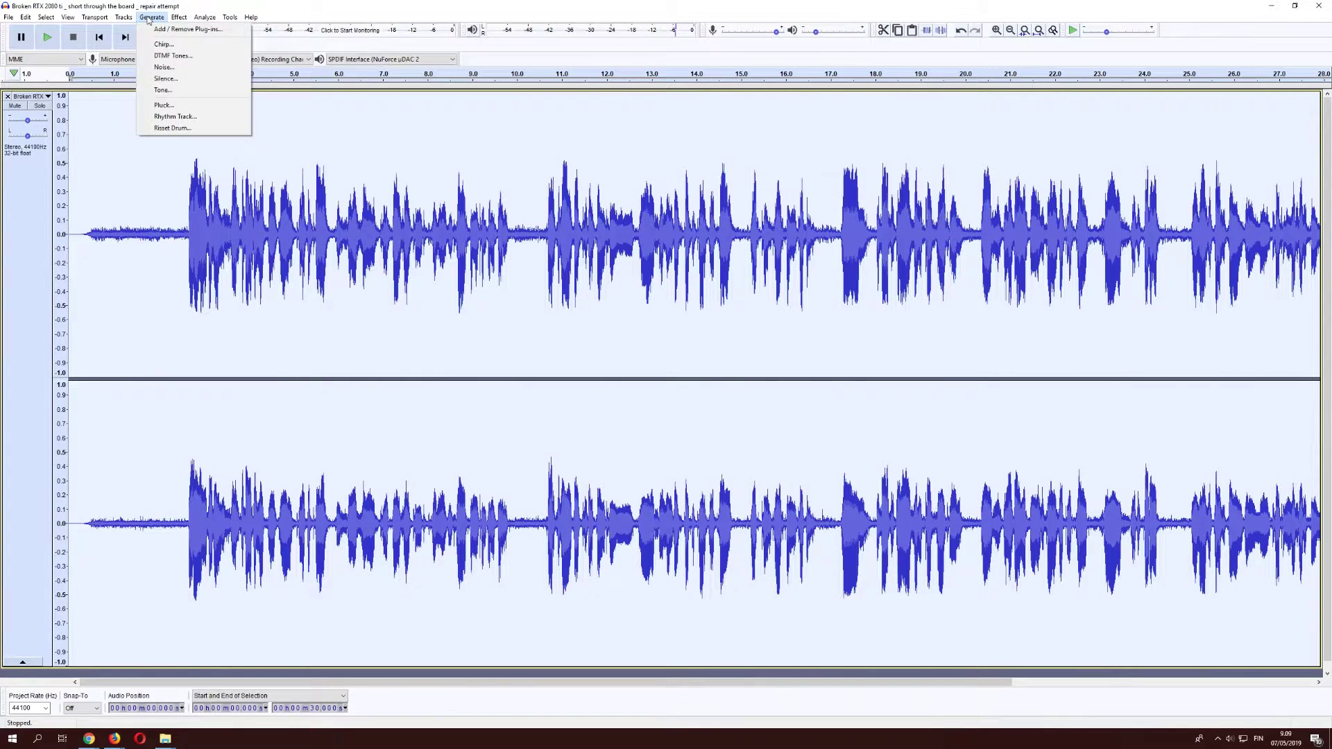
mouse_move(186, 18)
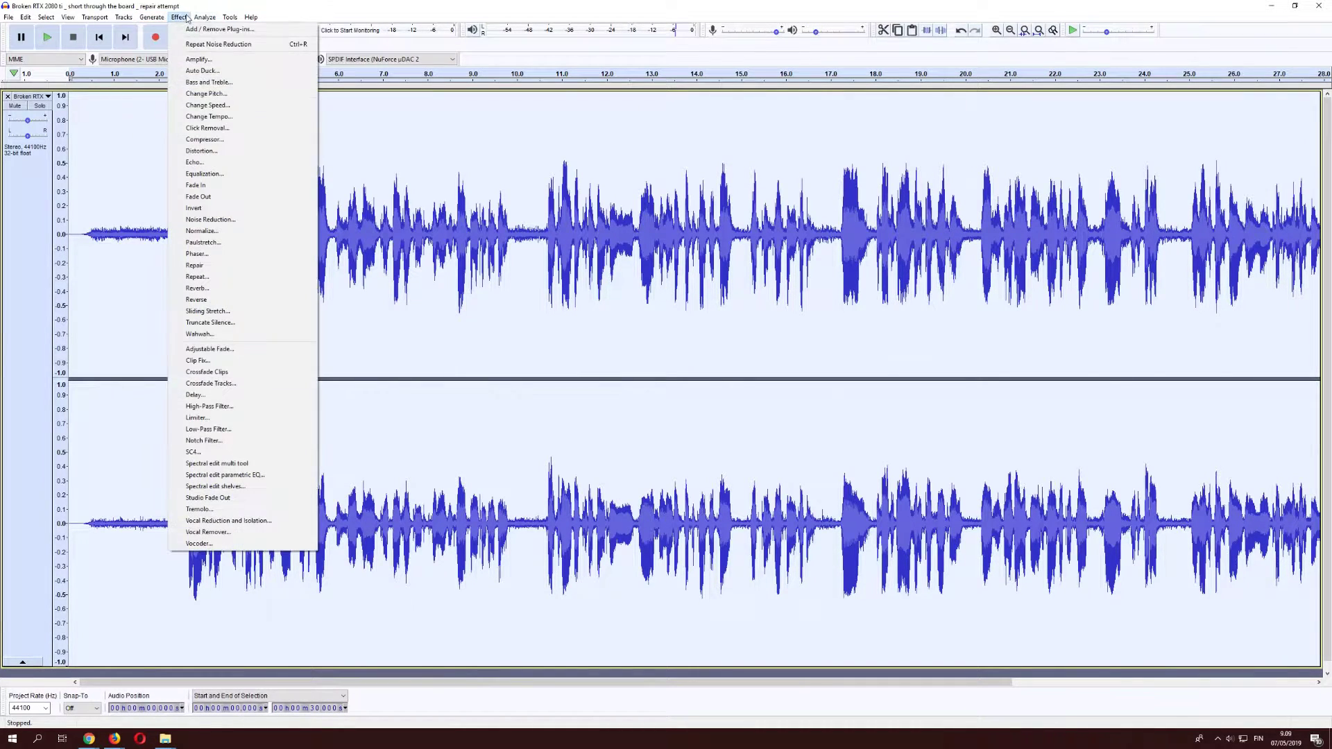
left_click(262, 219)
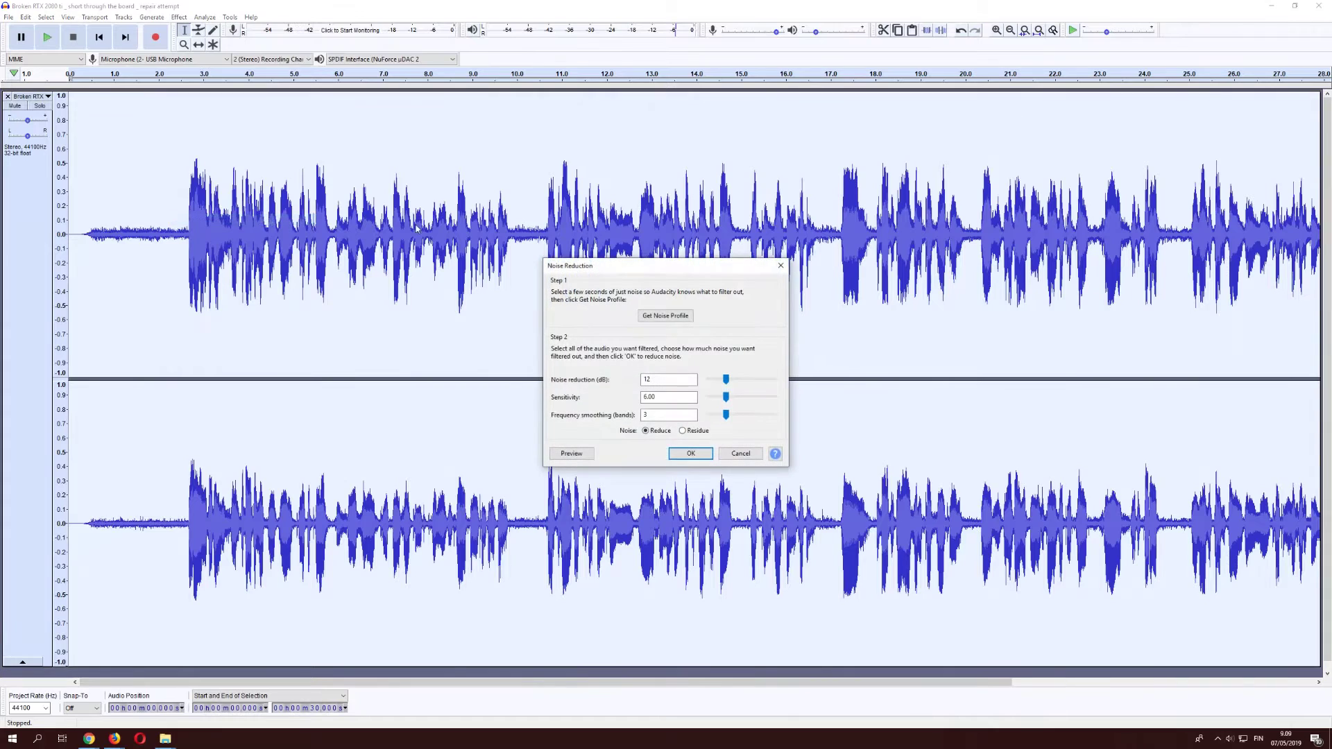
left_click(691, 455)
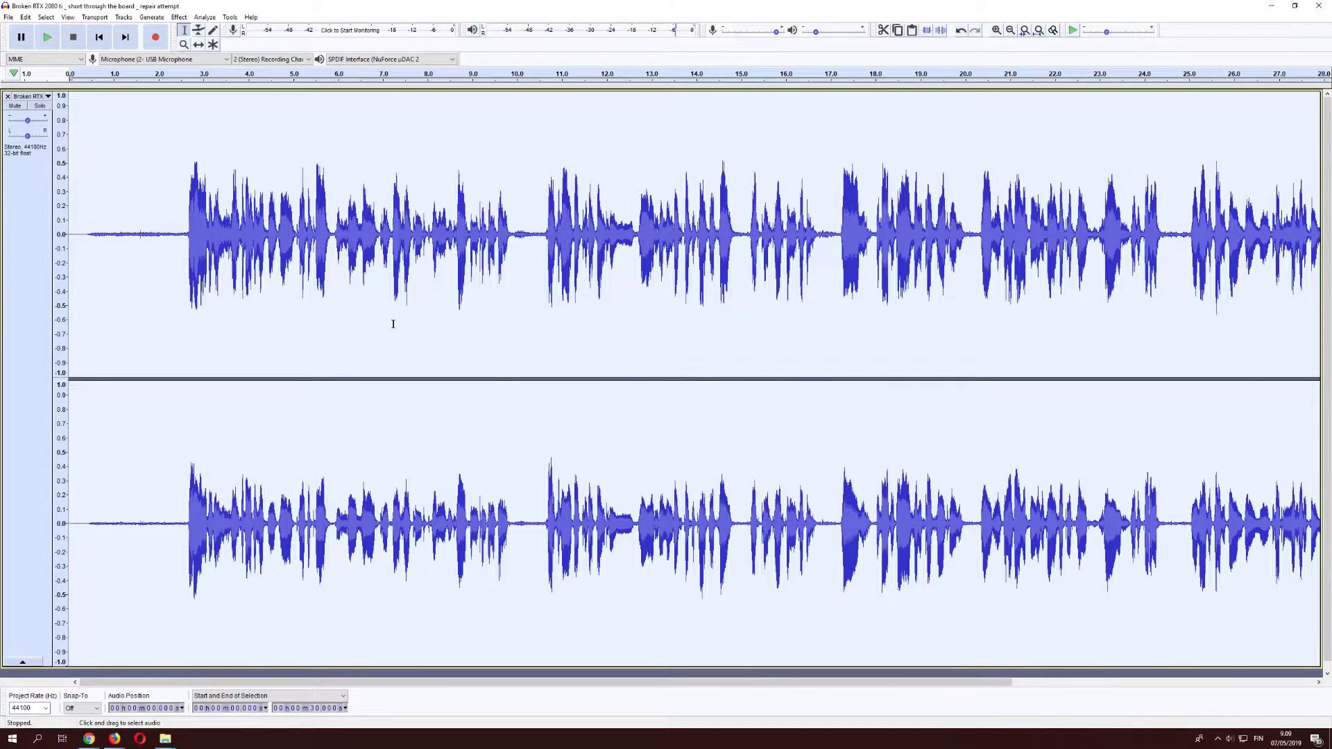
key("space")
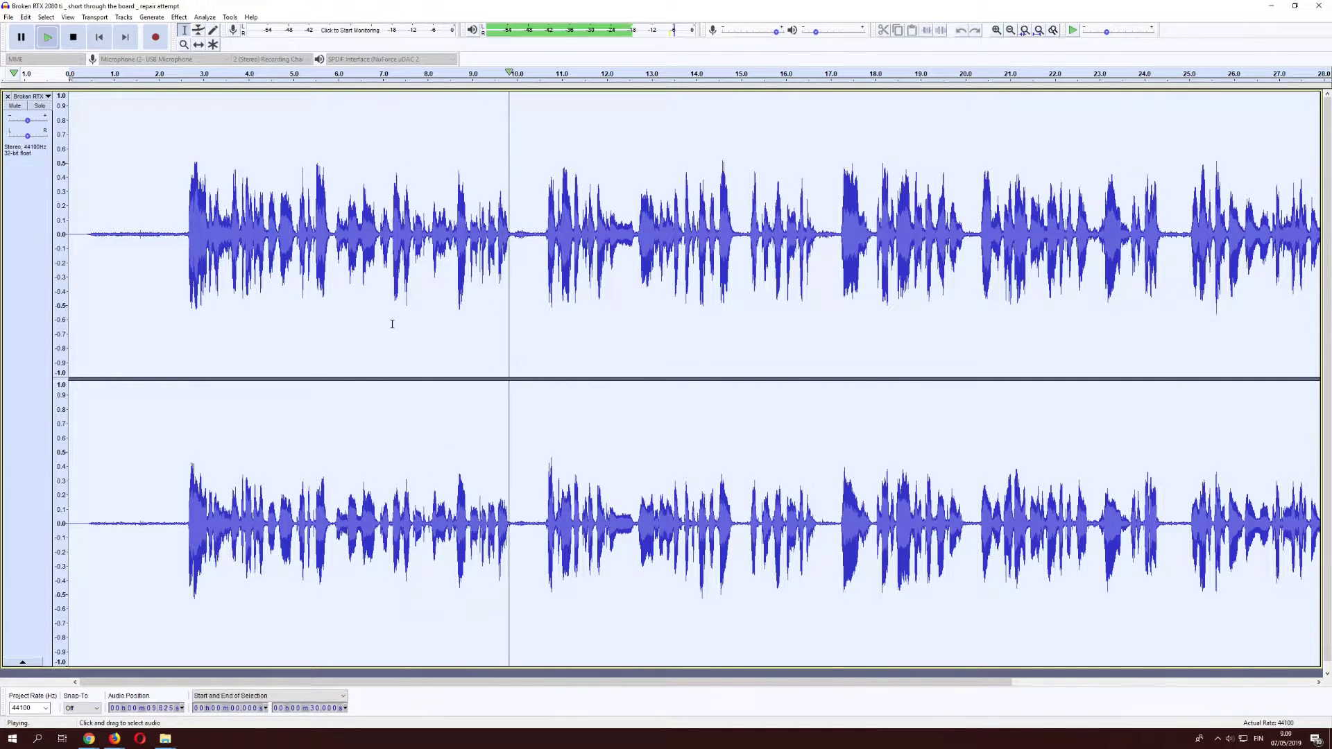
key("space")
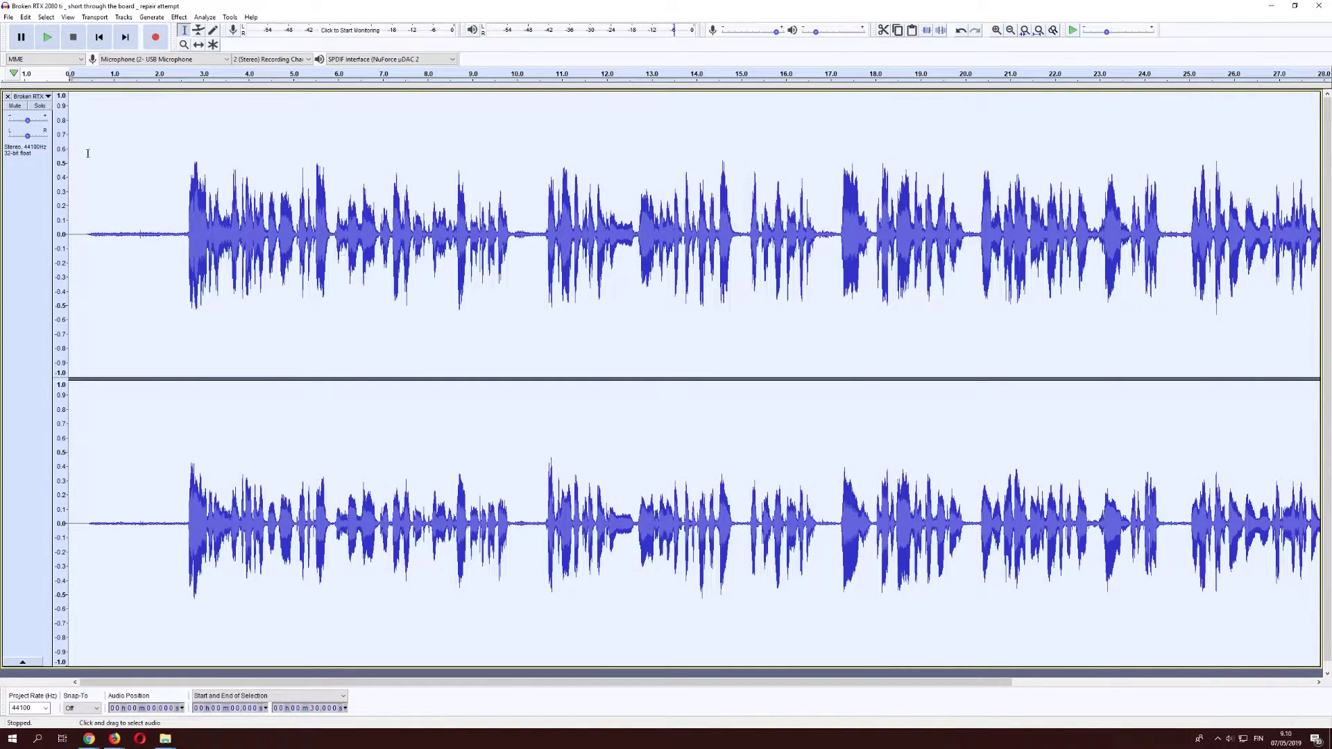
Step: Display the track as a spectrogram with a maximum frequency of 16000 Hz
left_click(35, 97)
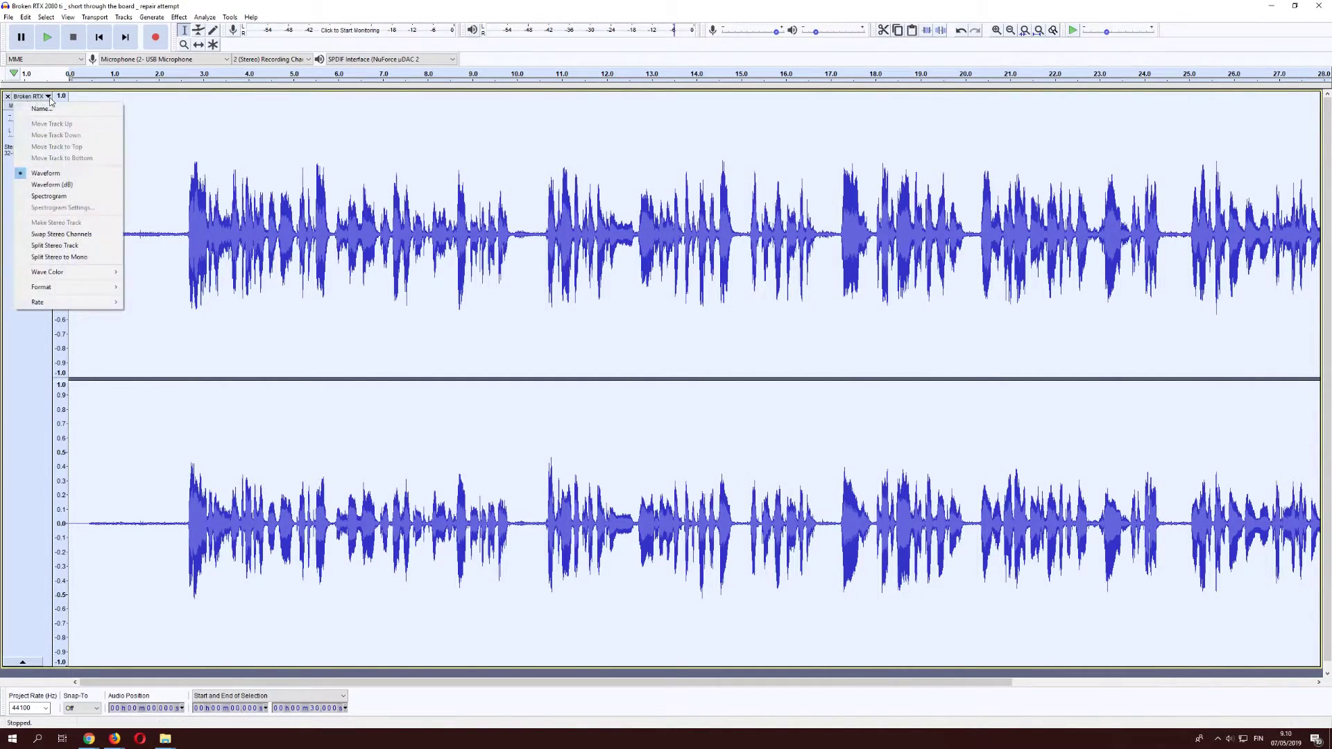
left_click(95, 195)
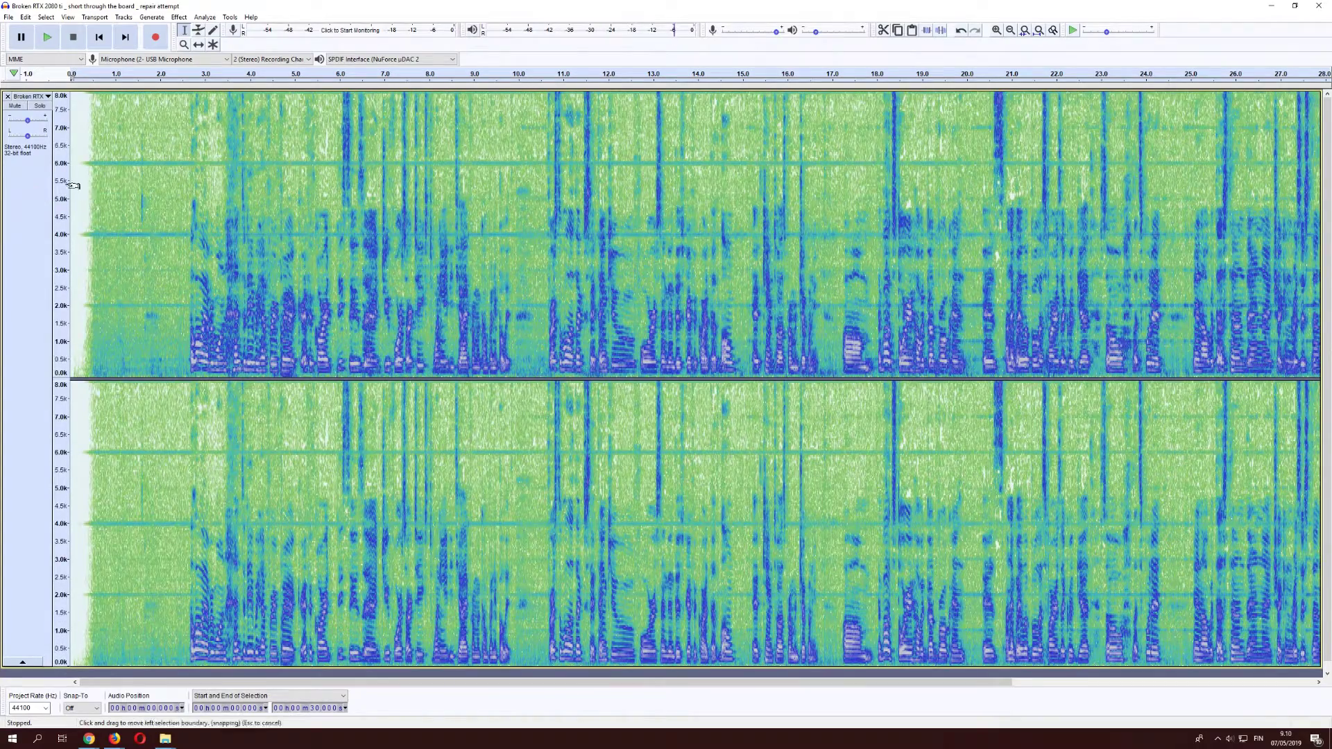
left_click(38, 97)
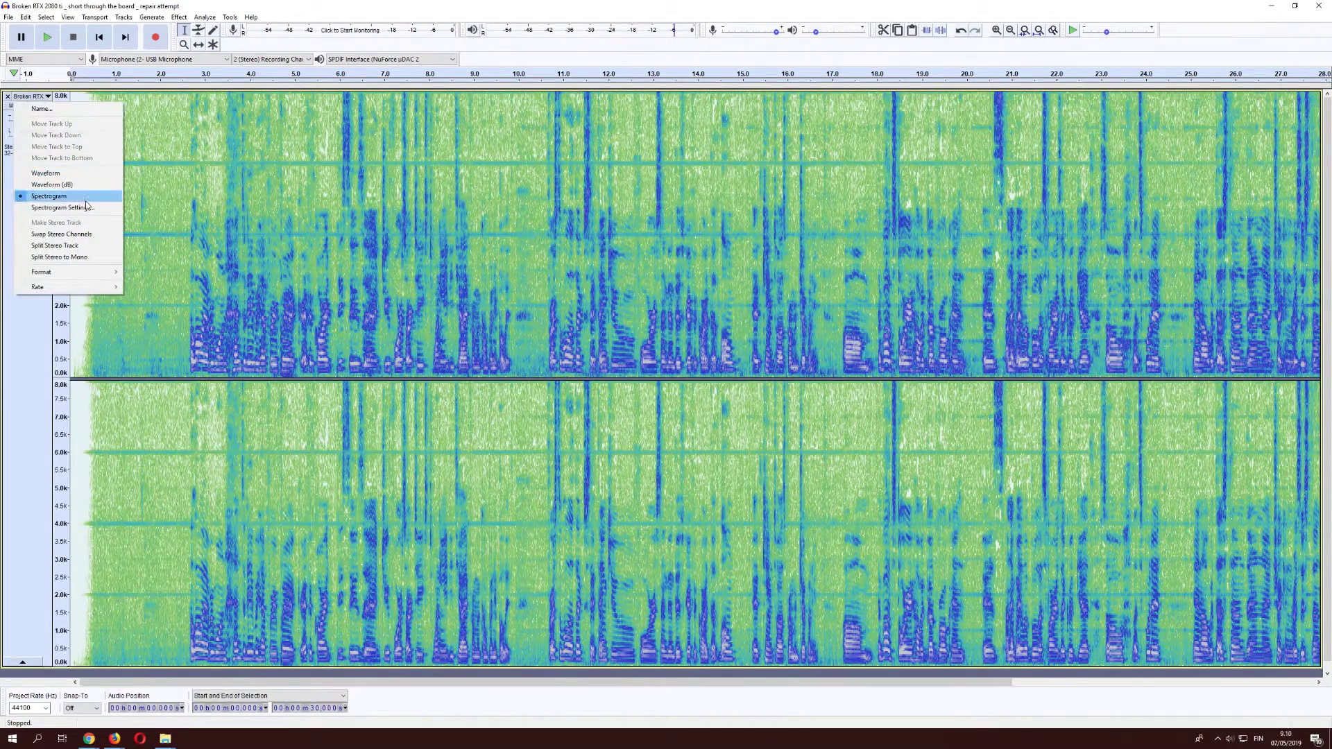
left_click(63, 208)
double_click(638, 354)
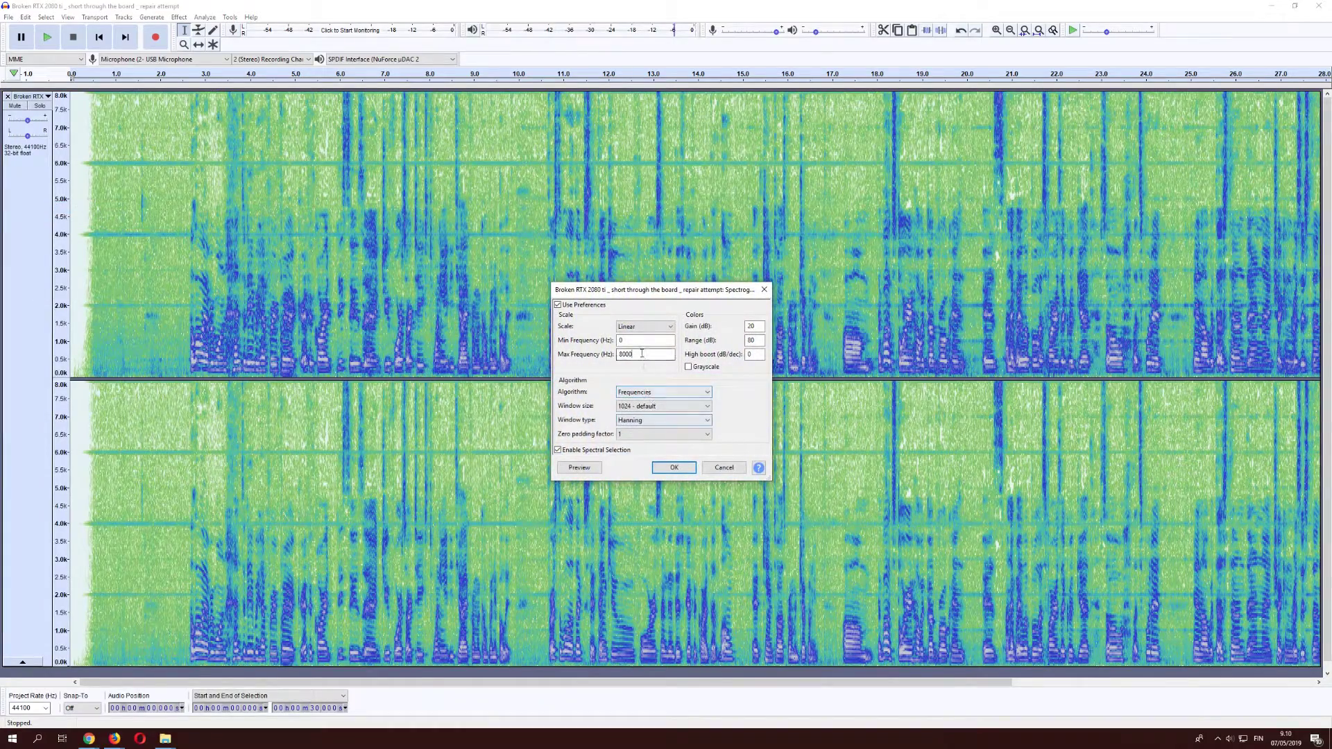
type("16000")
left_click(695, 468)
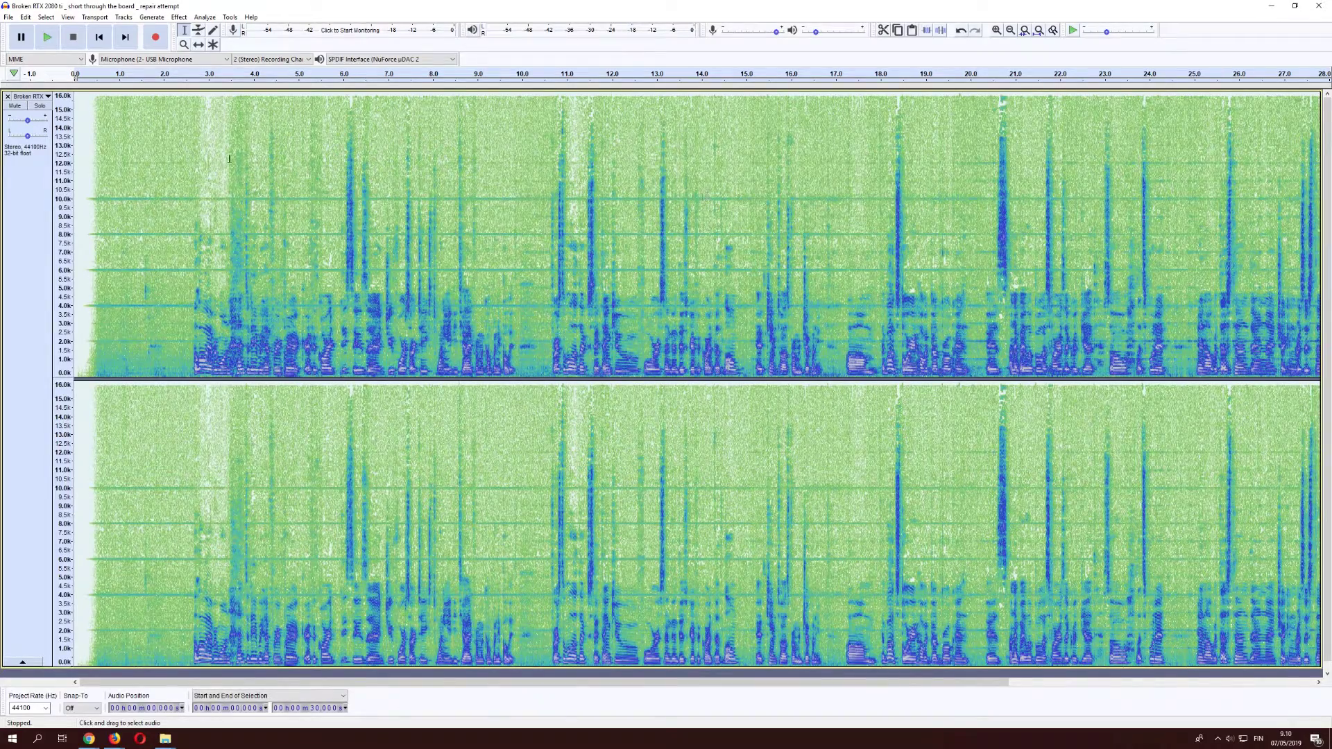
Step: Set the spectrogram window size to 4096, then select the hum band near 10 kHz
left_click(46, 97)
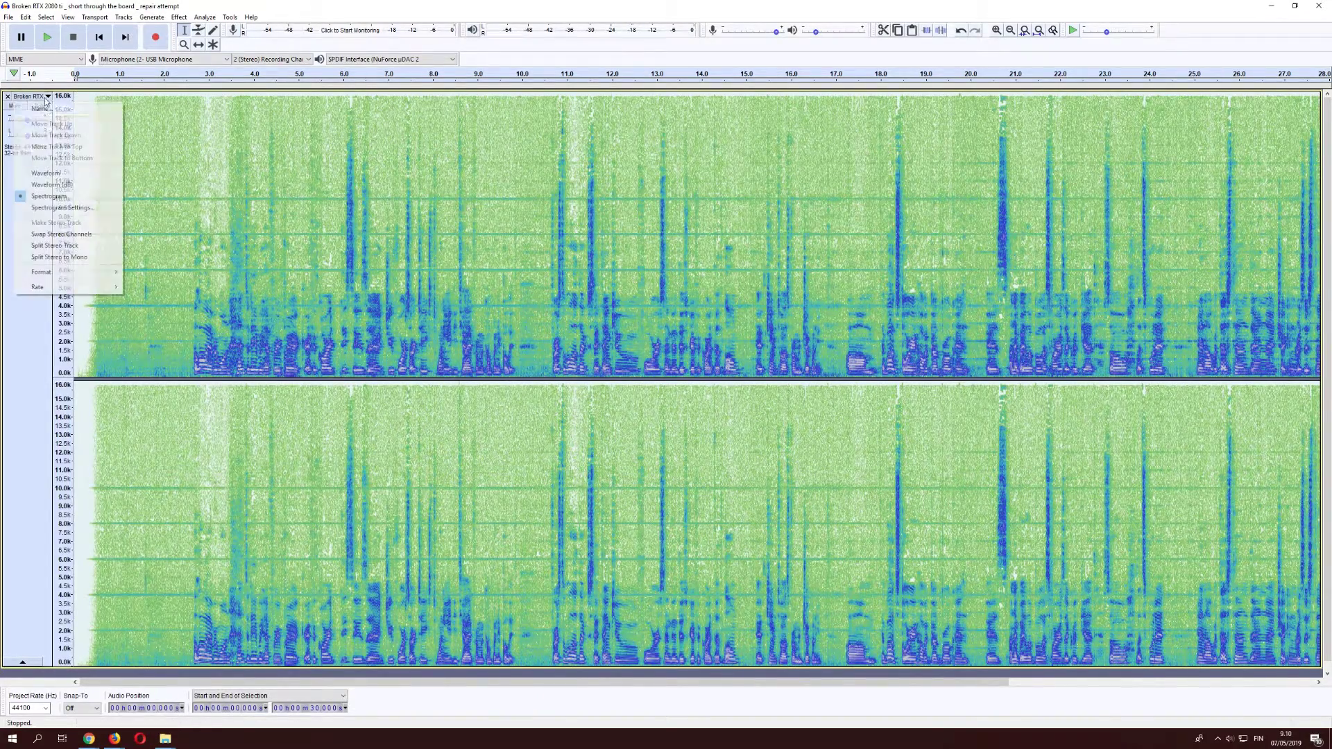
left_click(63, 208)
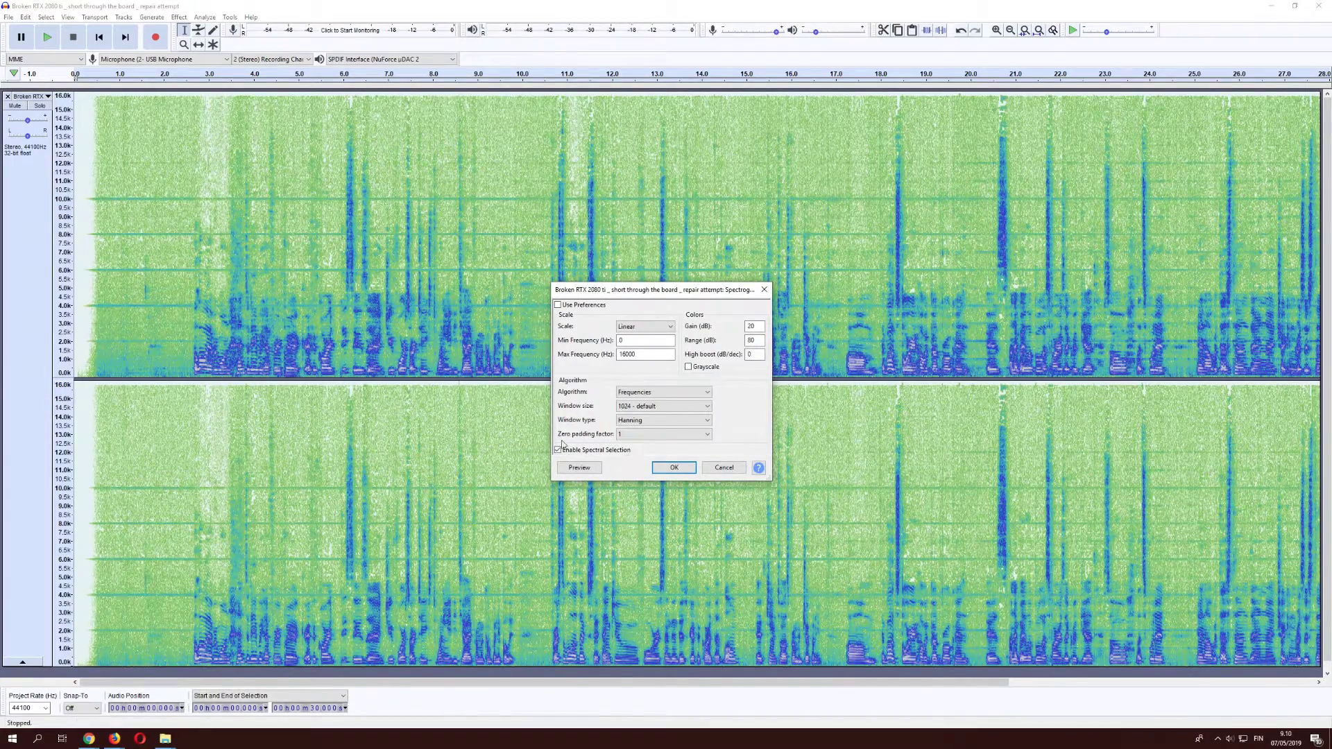
left_click(676, 406)
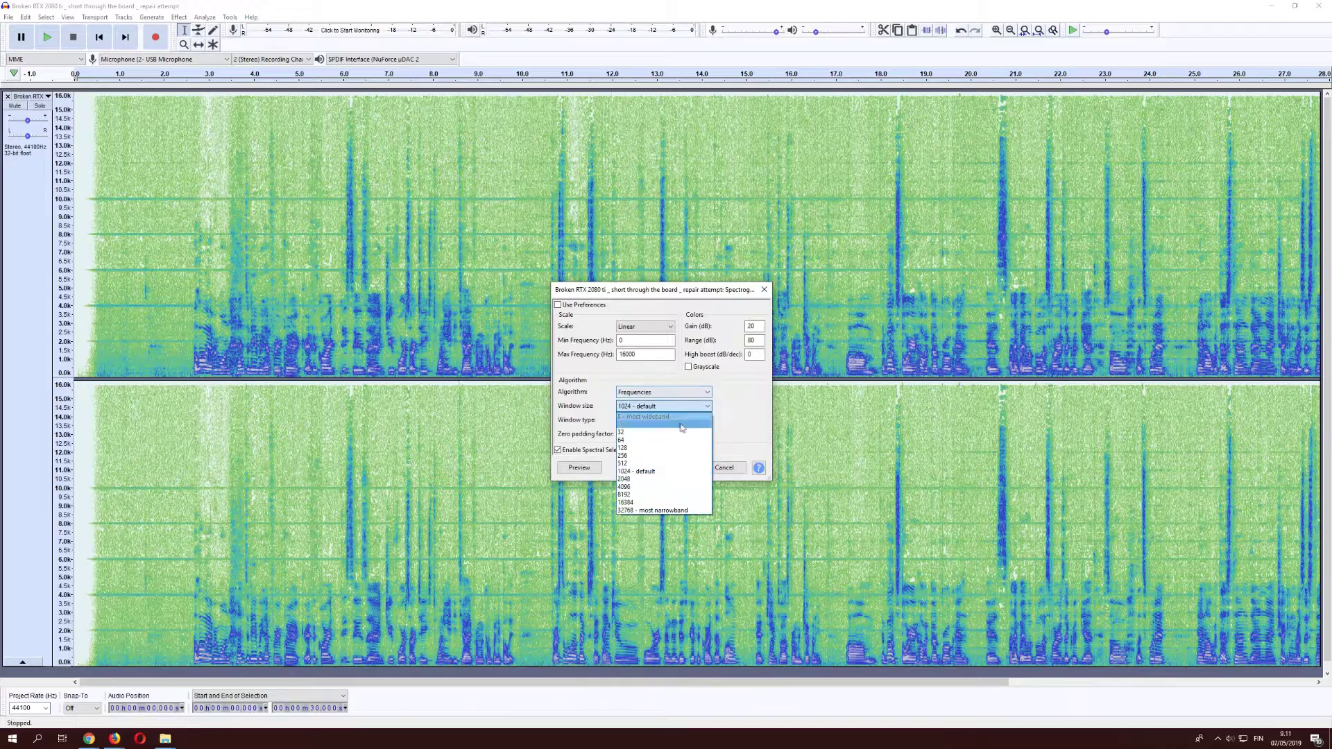
left_click(677, 487)
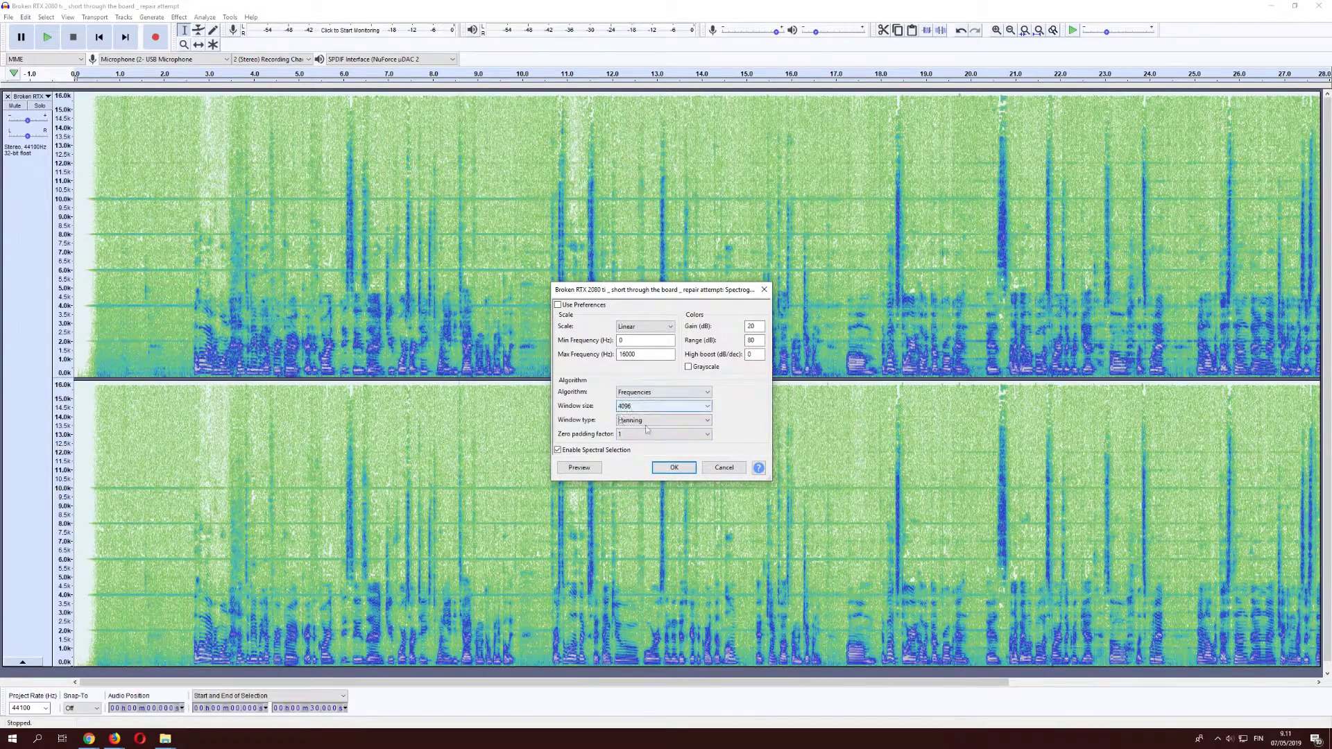
left_click(673, 468)
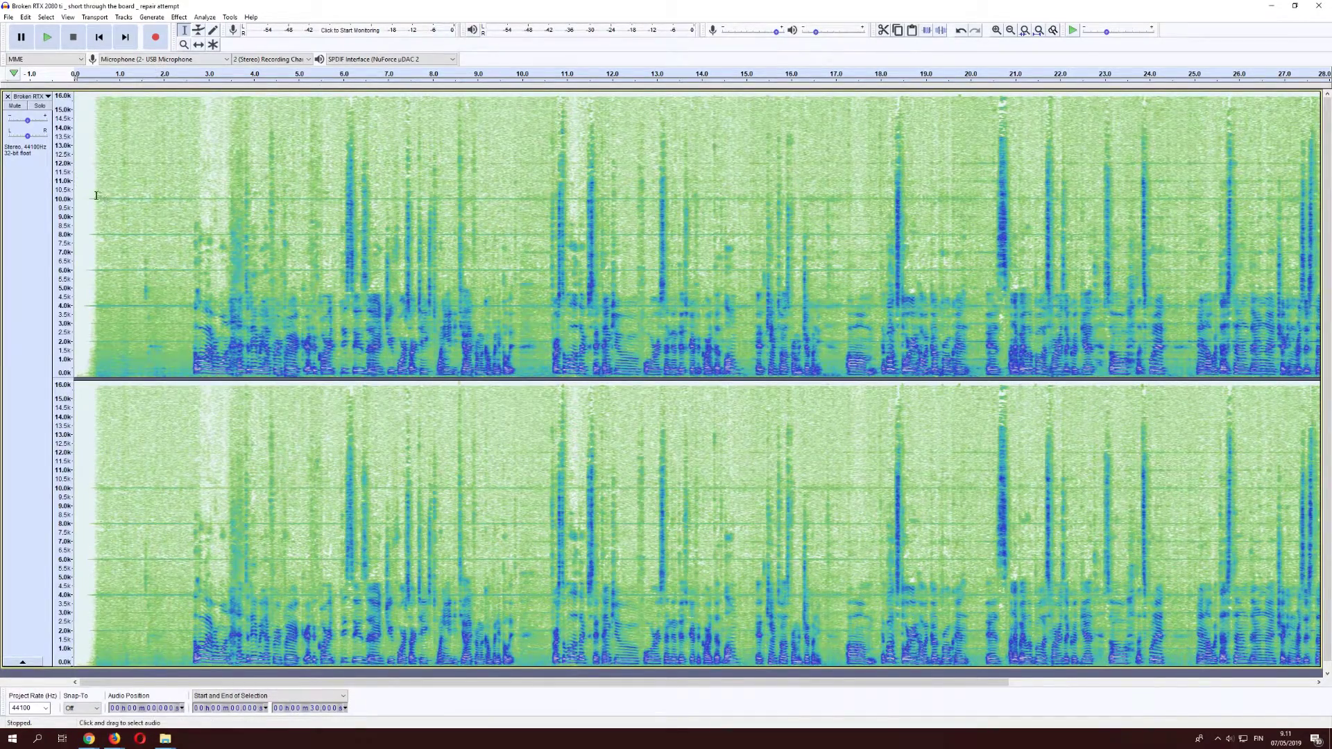
left_click_drag(85, 178, 583, 222)
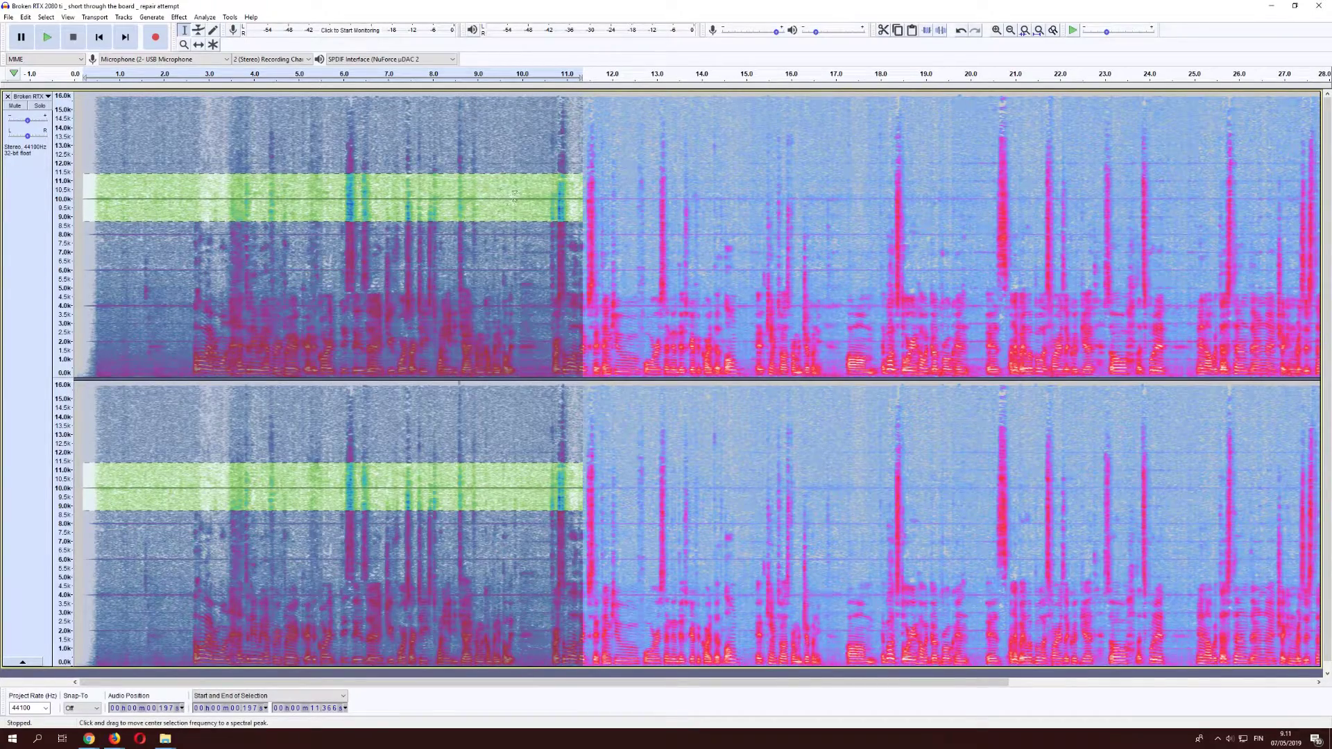
left_click_drag(489, 173, 492, 196)
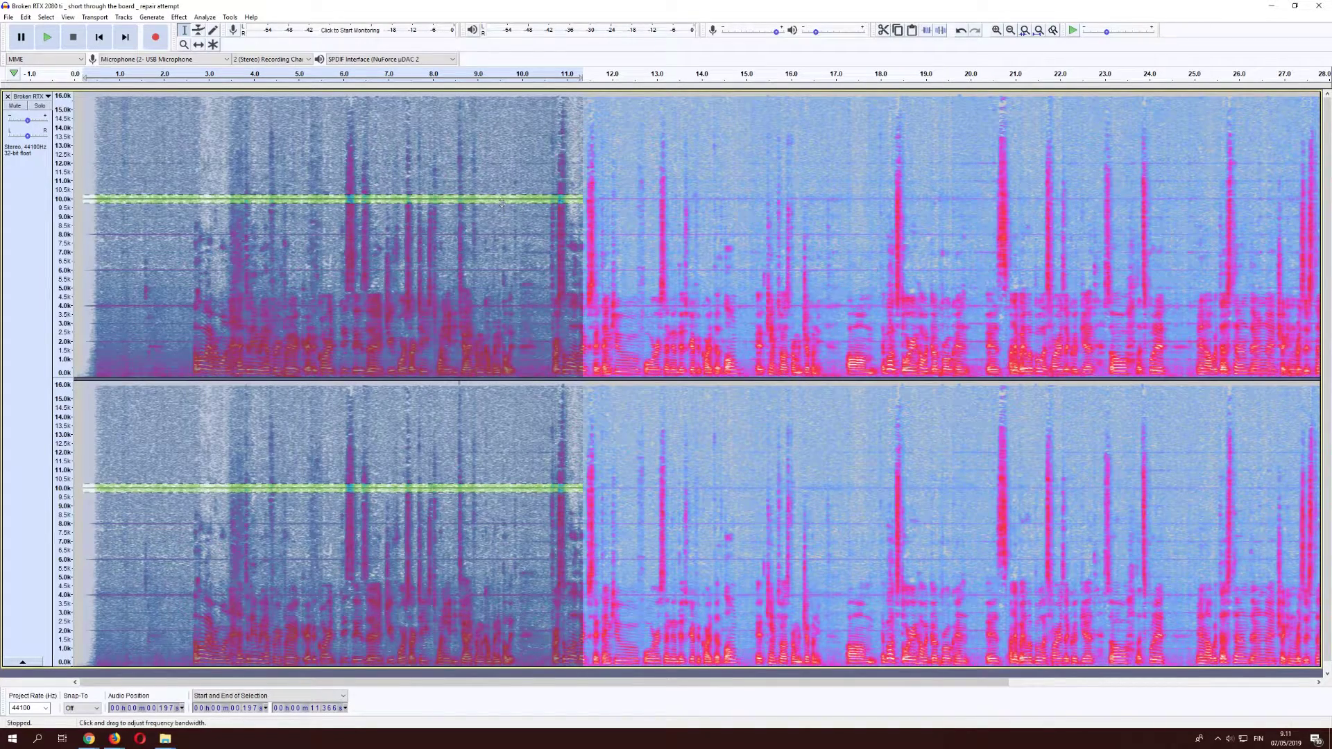
left_click_drag(522, 201, 521, 199)
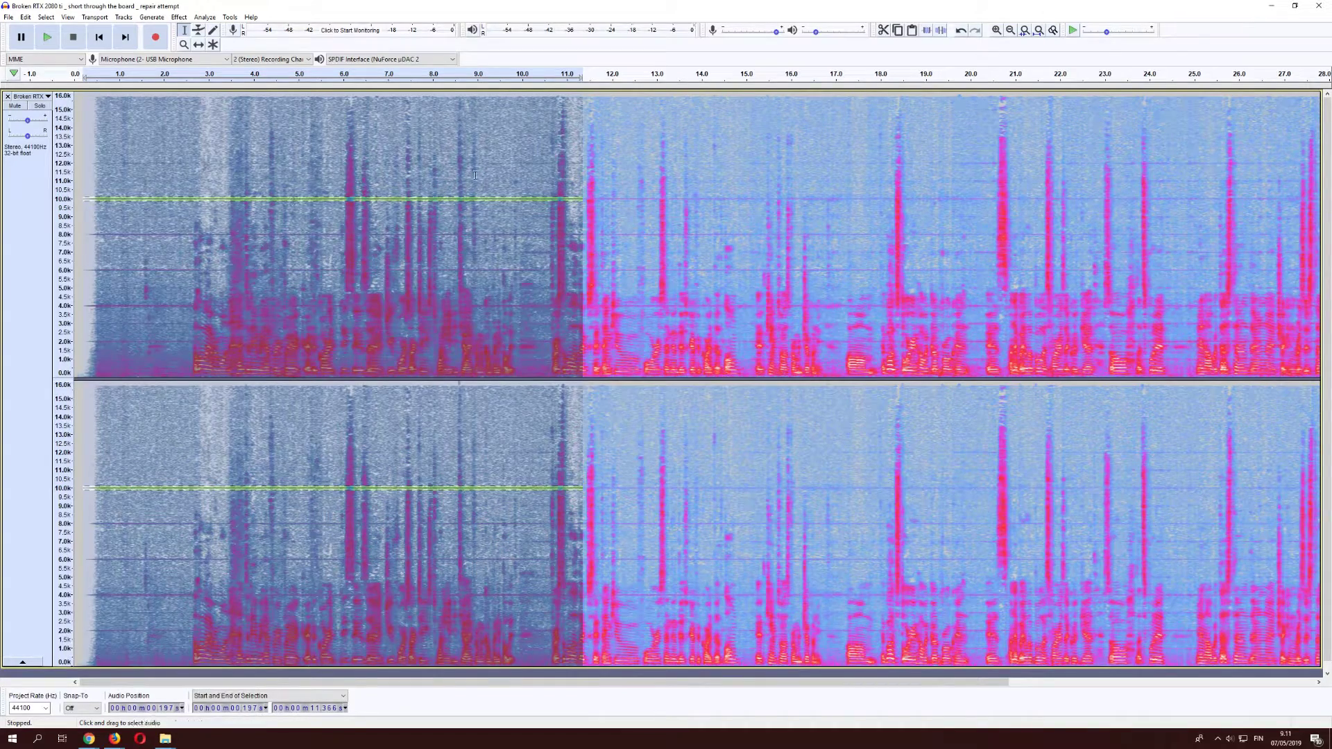
left_click(234, 302)
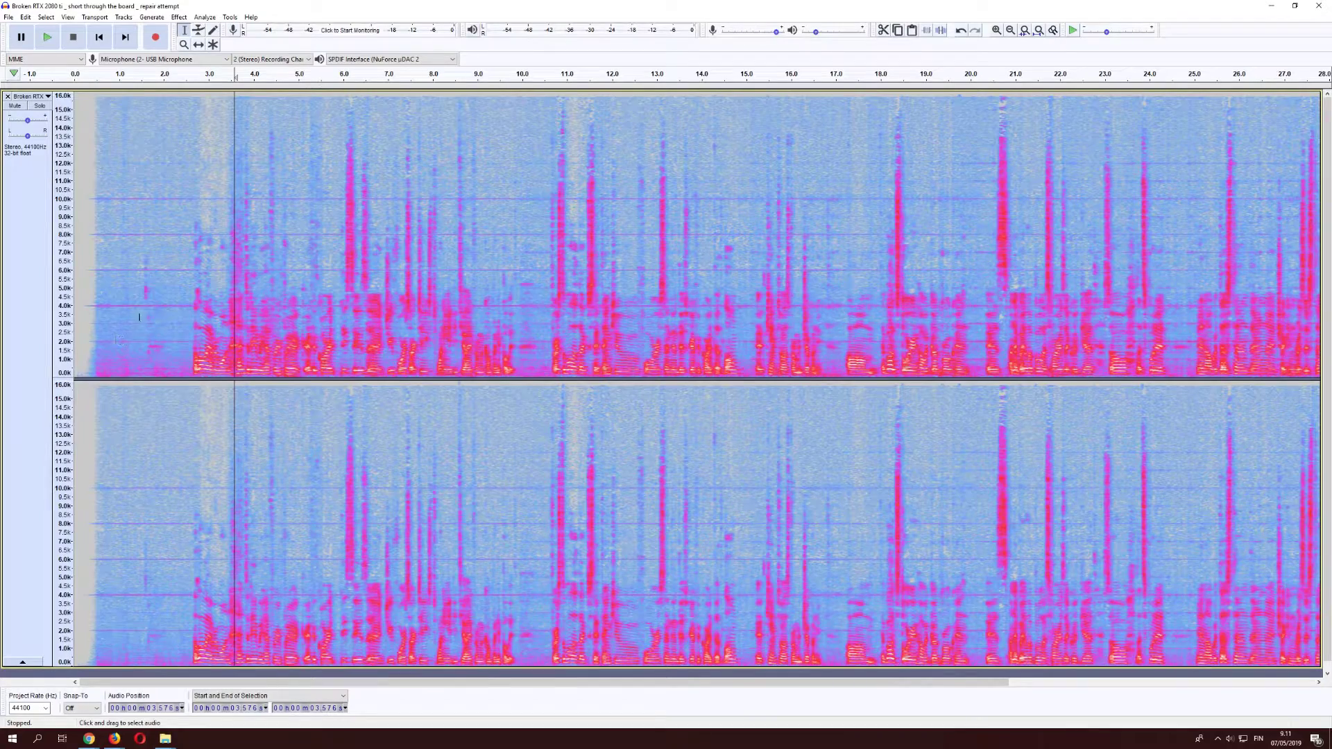
Step: Attempt the Notch Filter with nothing selected and dismiss the no-audio-selected warning
left_click(162, 20)
mouse_move(179, 17)
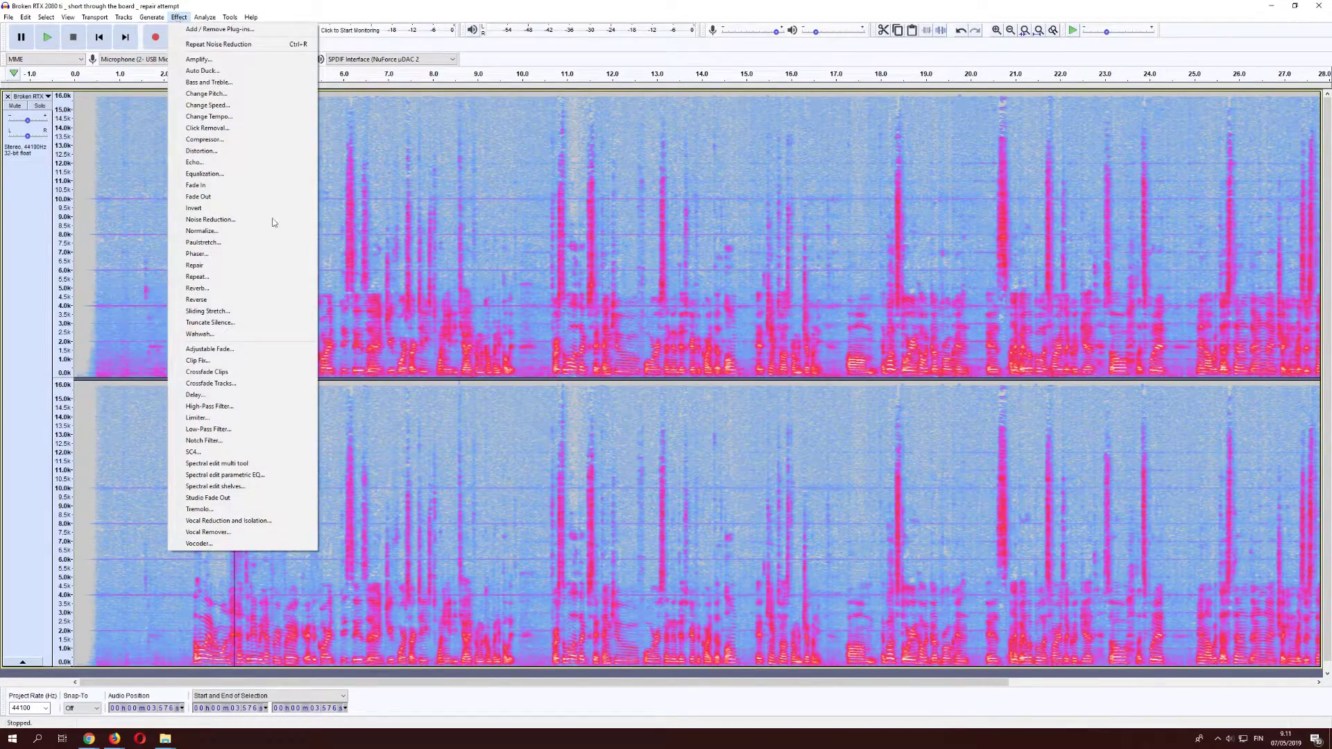
left_click(286, 441)
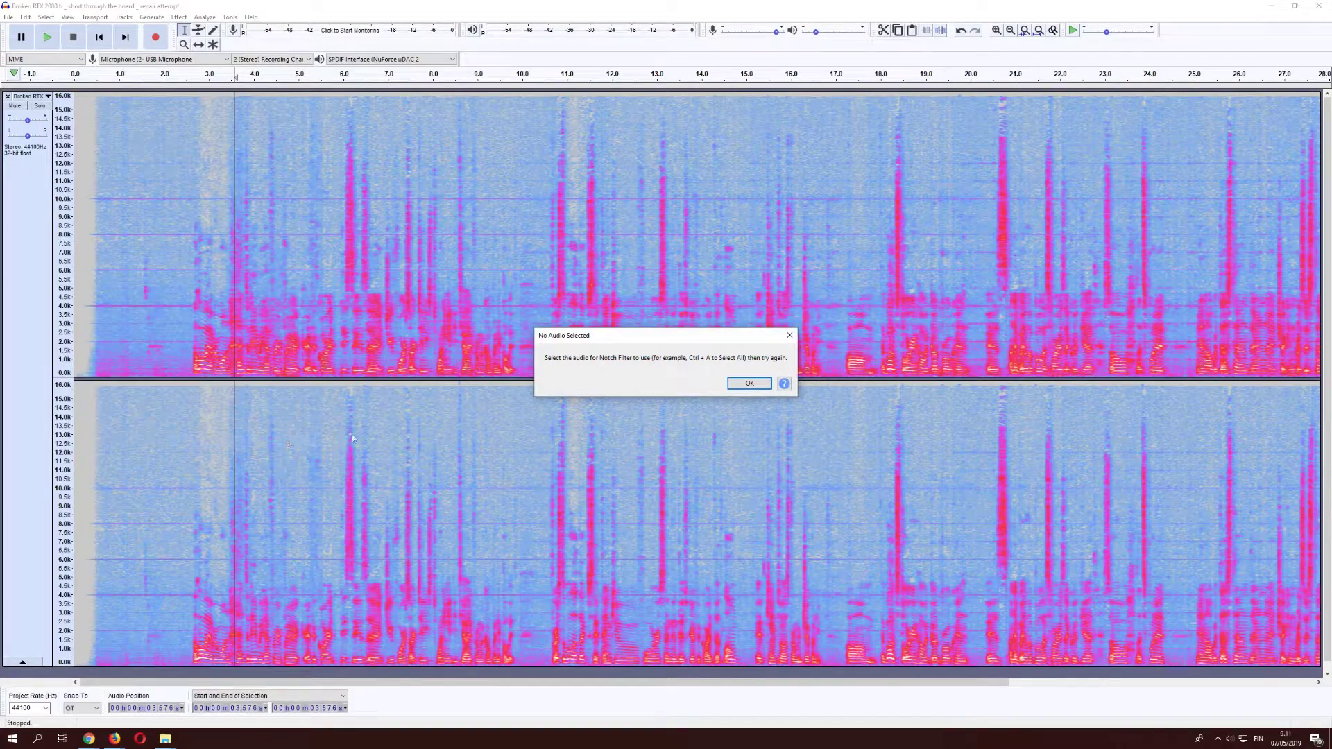
left_click(739, 385)
Step: Select the whole track and apply a Notch Filter at 1000 Hz with Q 5
key("ctrl+a")
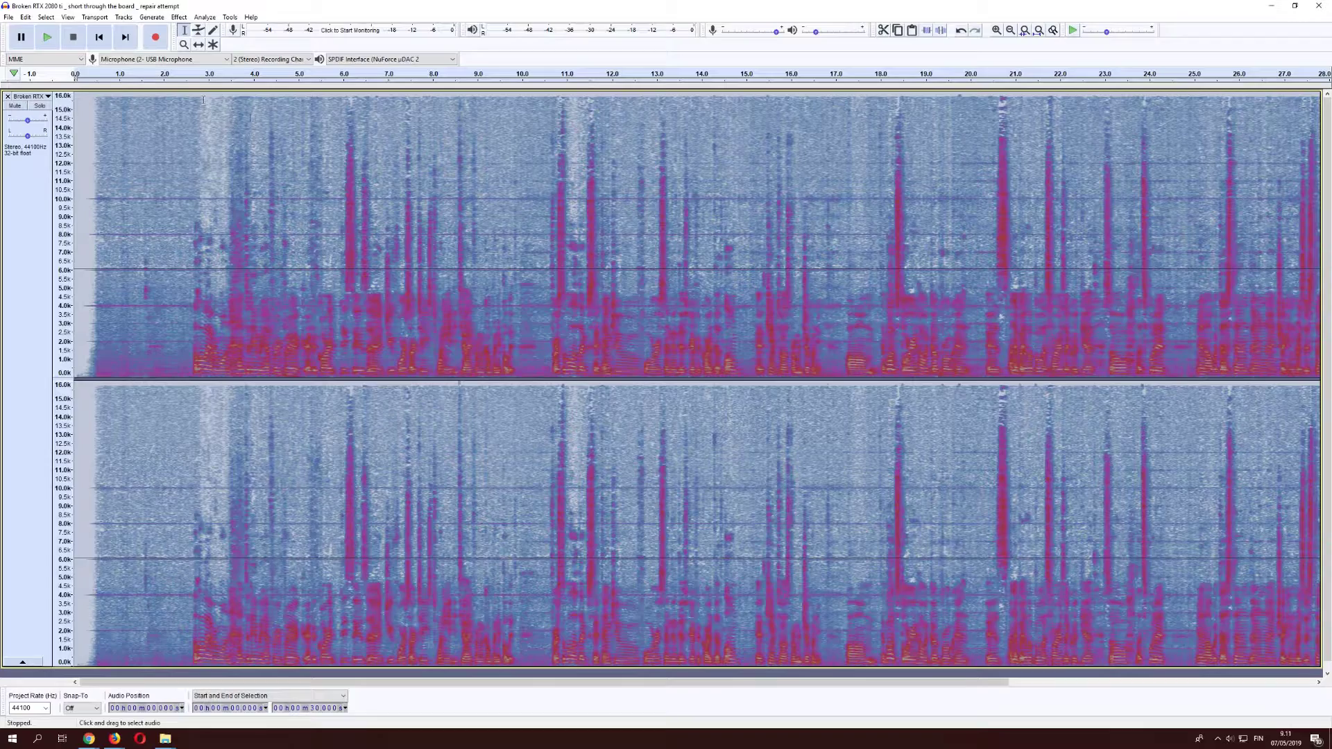
left_click(178, 16)
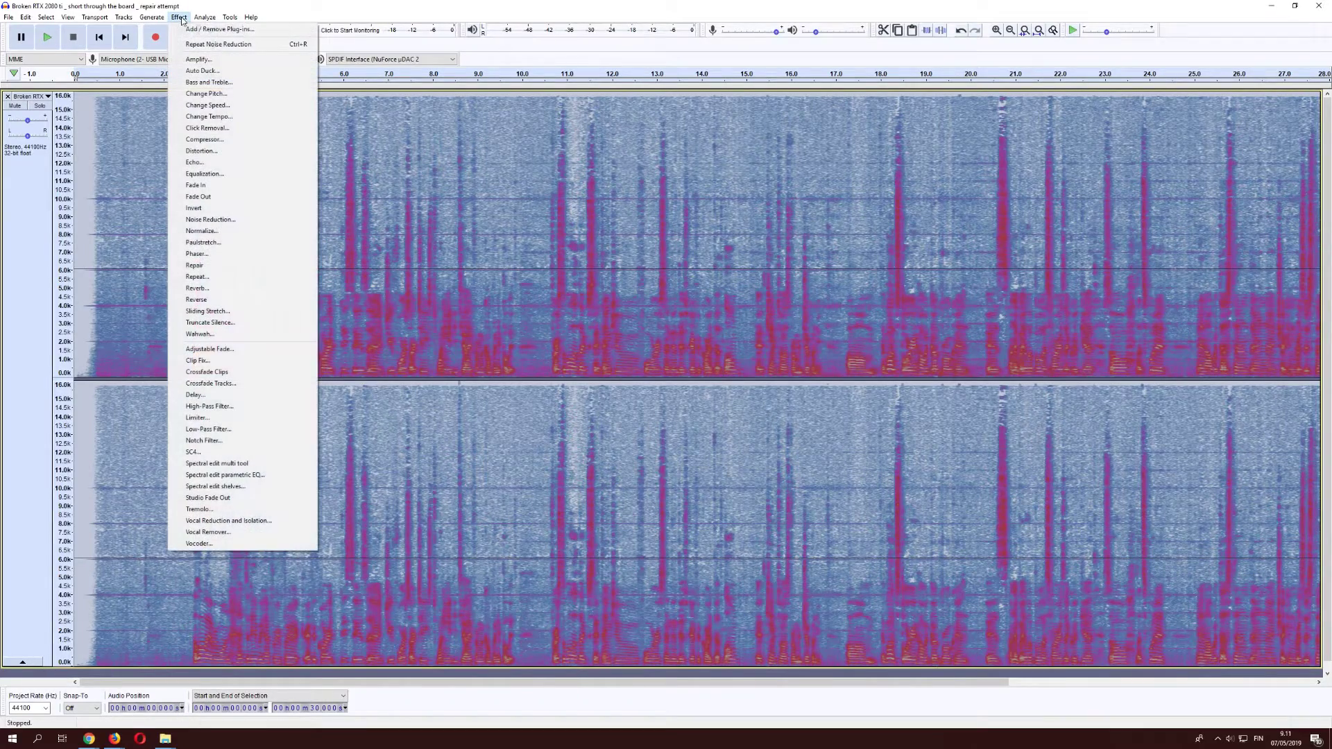
left_click(253, 408)
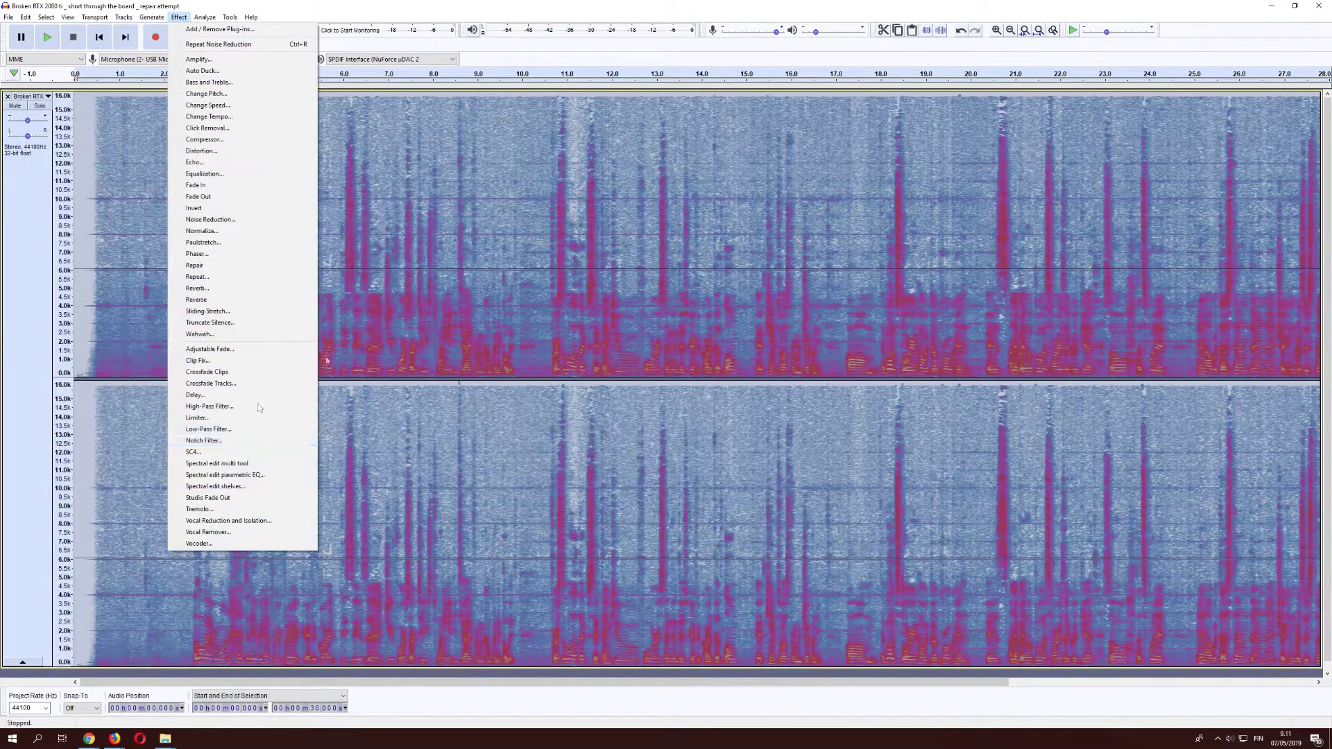
left_click(277, 442)
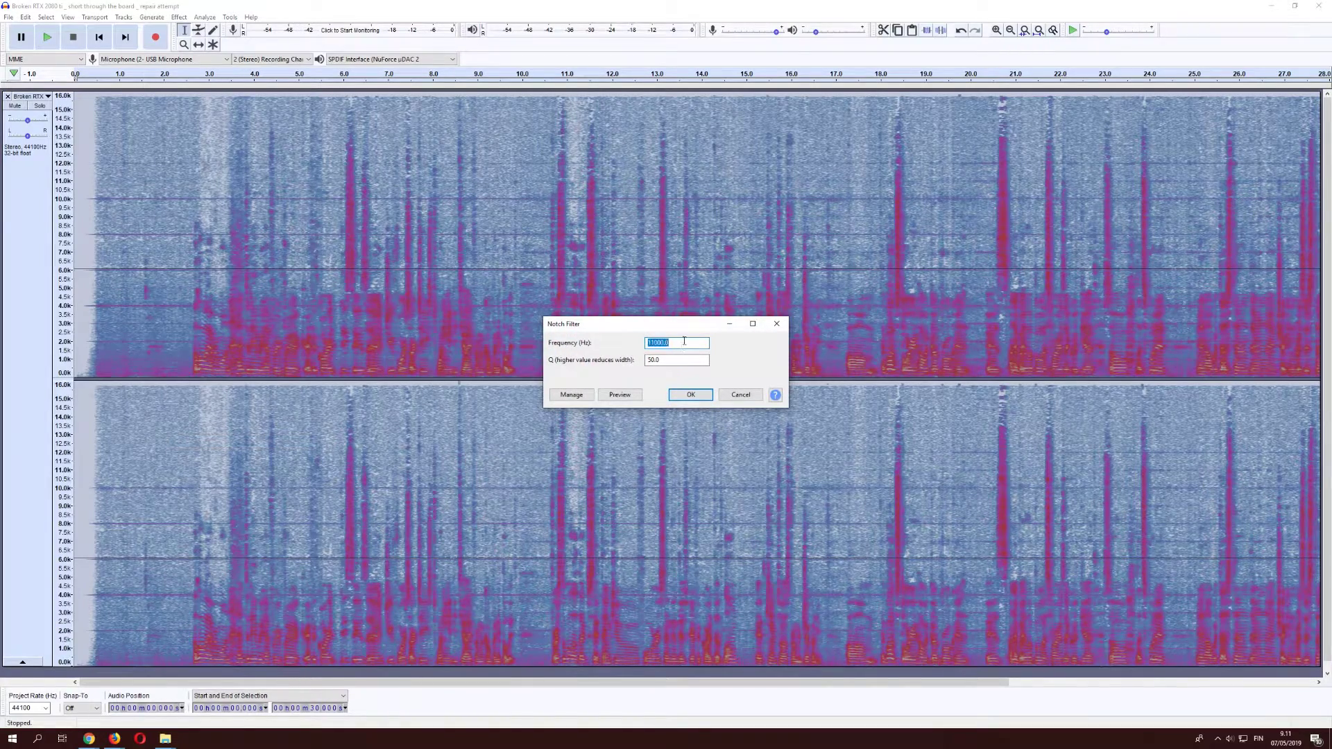
type("1000")
double_click(646, 363)
type("5")
left_click(688, 397)
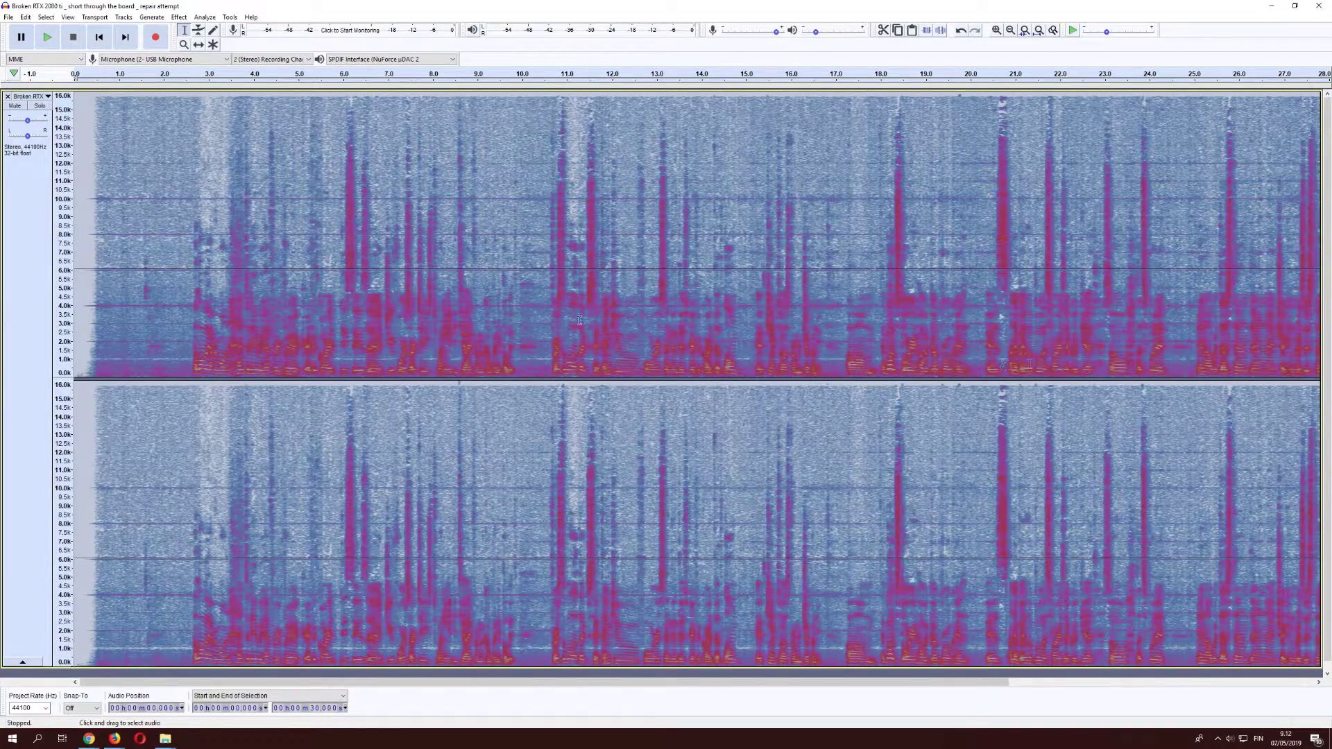
left_click(178, 17)
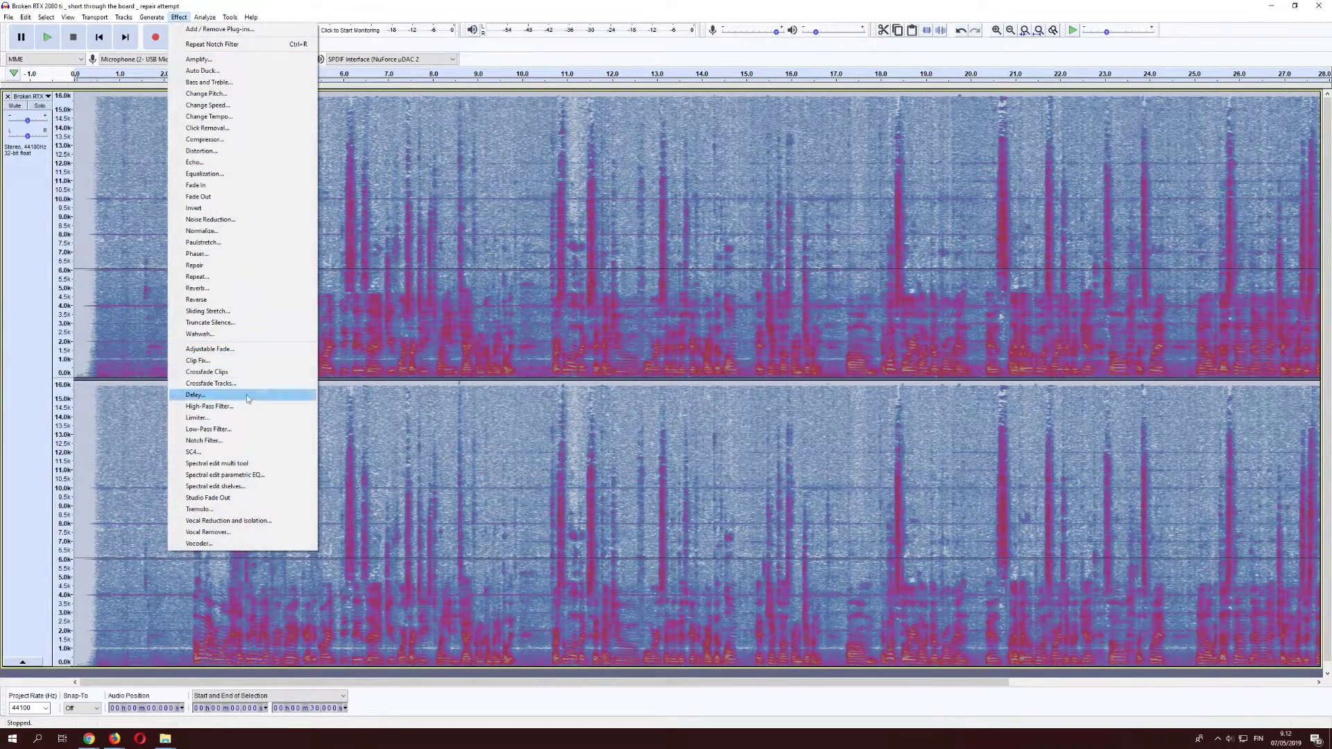
Step: Apply a second Notch Filter at 2000 Hz with Q 10 to the recording
left_click(247, 442)
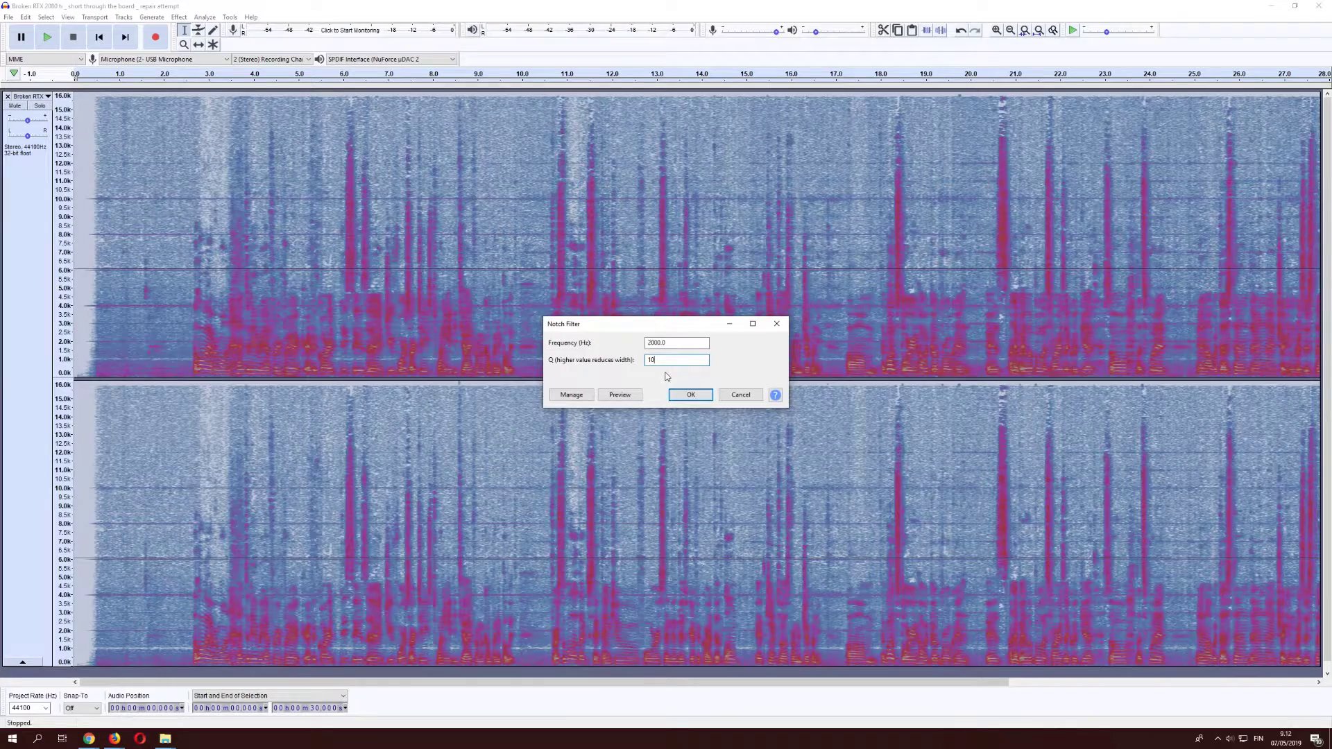
left_click(696, 400)
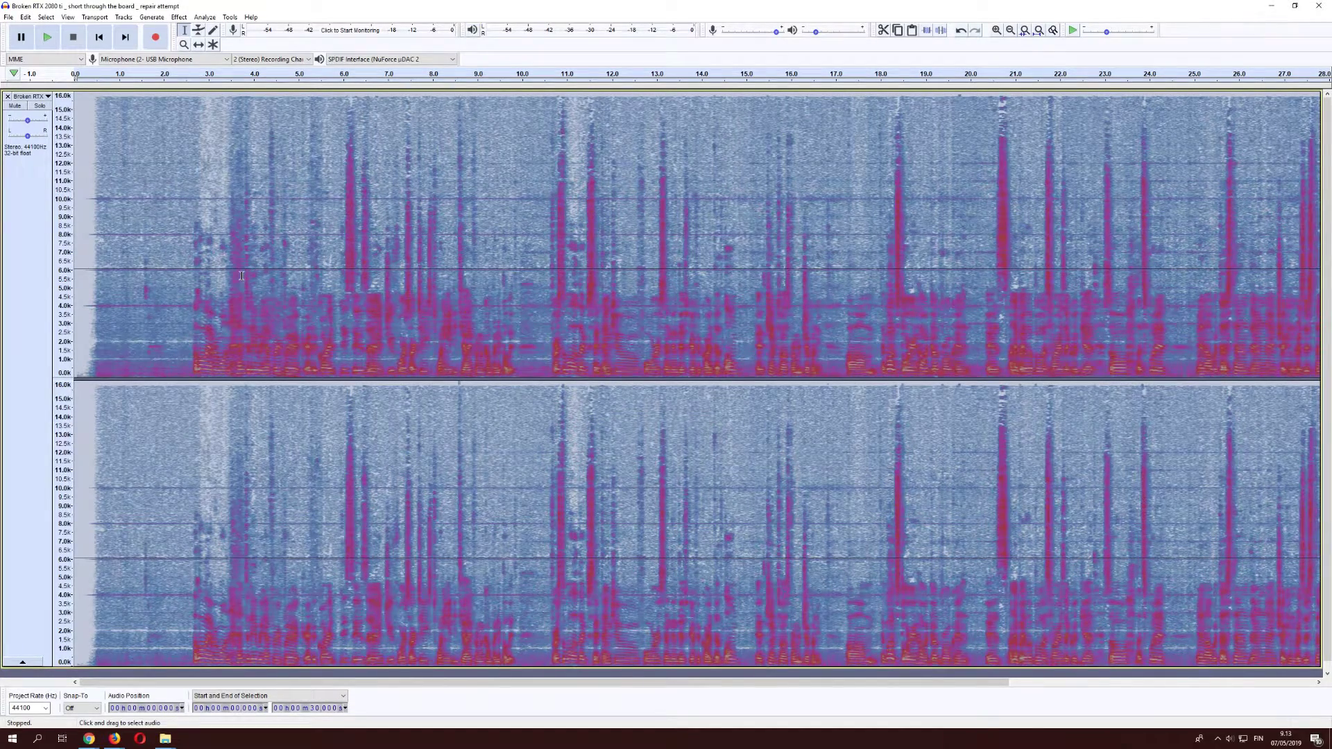
left_click(79, 133)
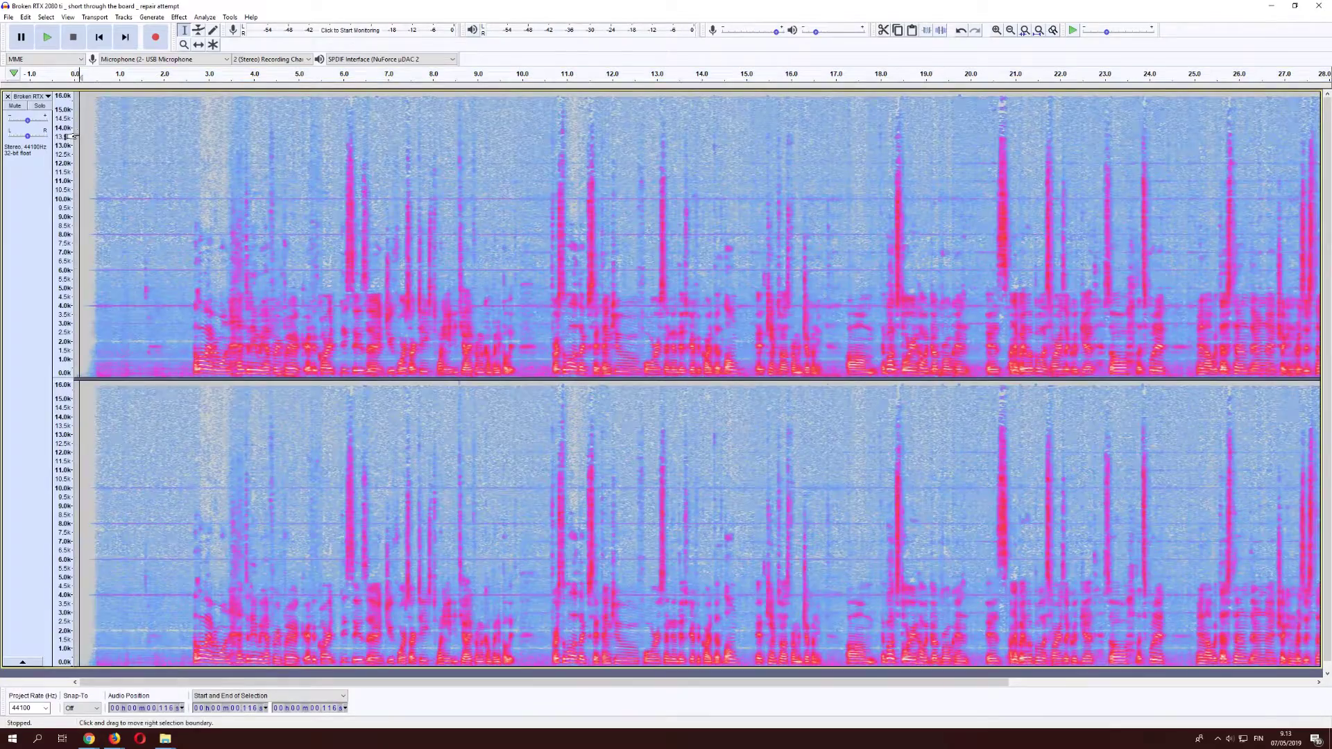
key("space")
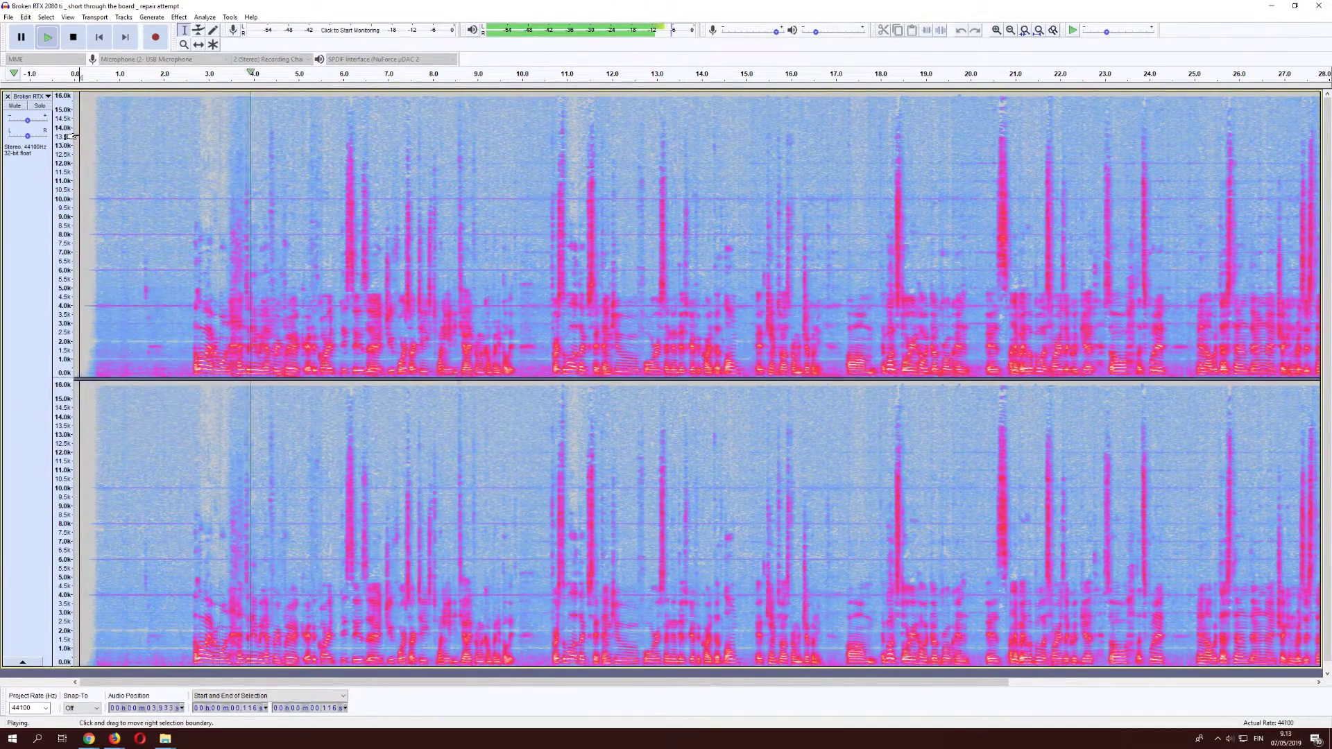
key("space")
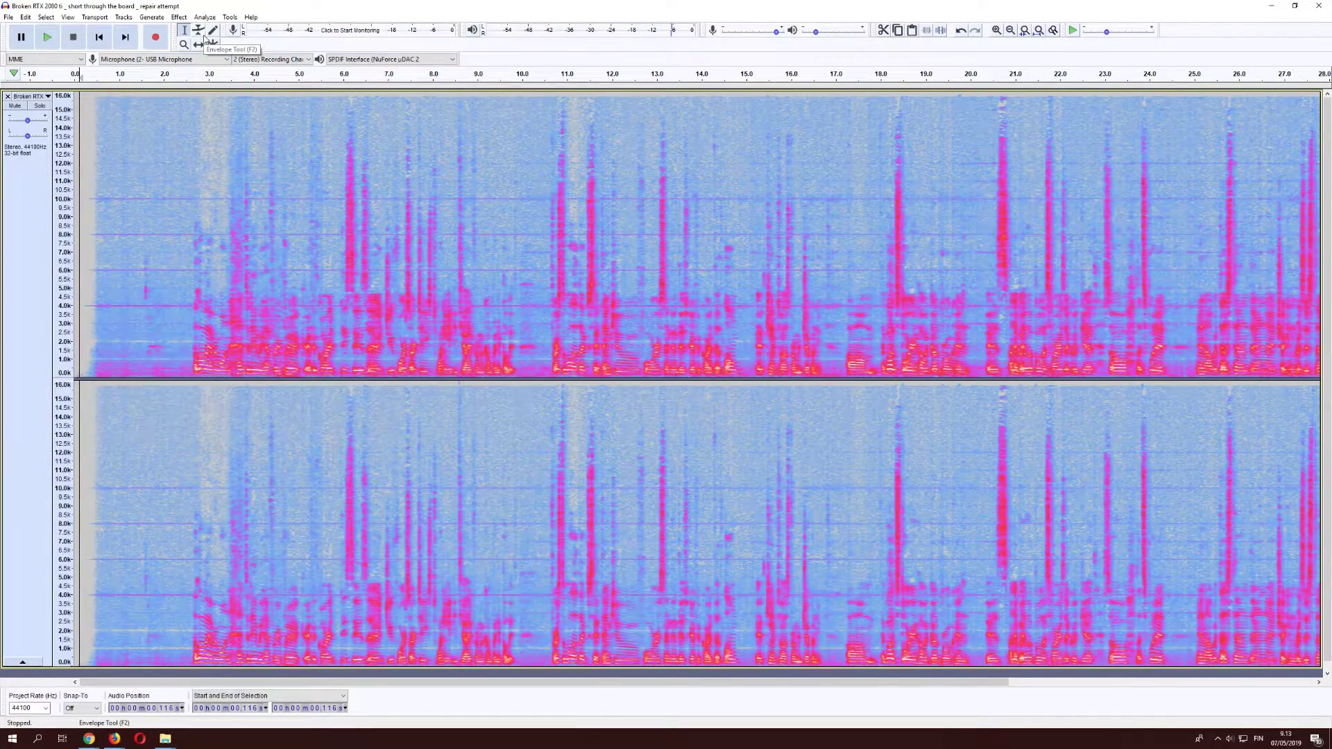
left_click(179, 16)
Step: Select the whole track and apply a notch filter at 4000 Hz
key("ctrl+a")
left_click(179, 16)
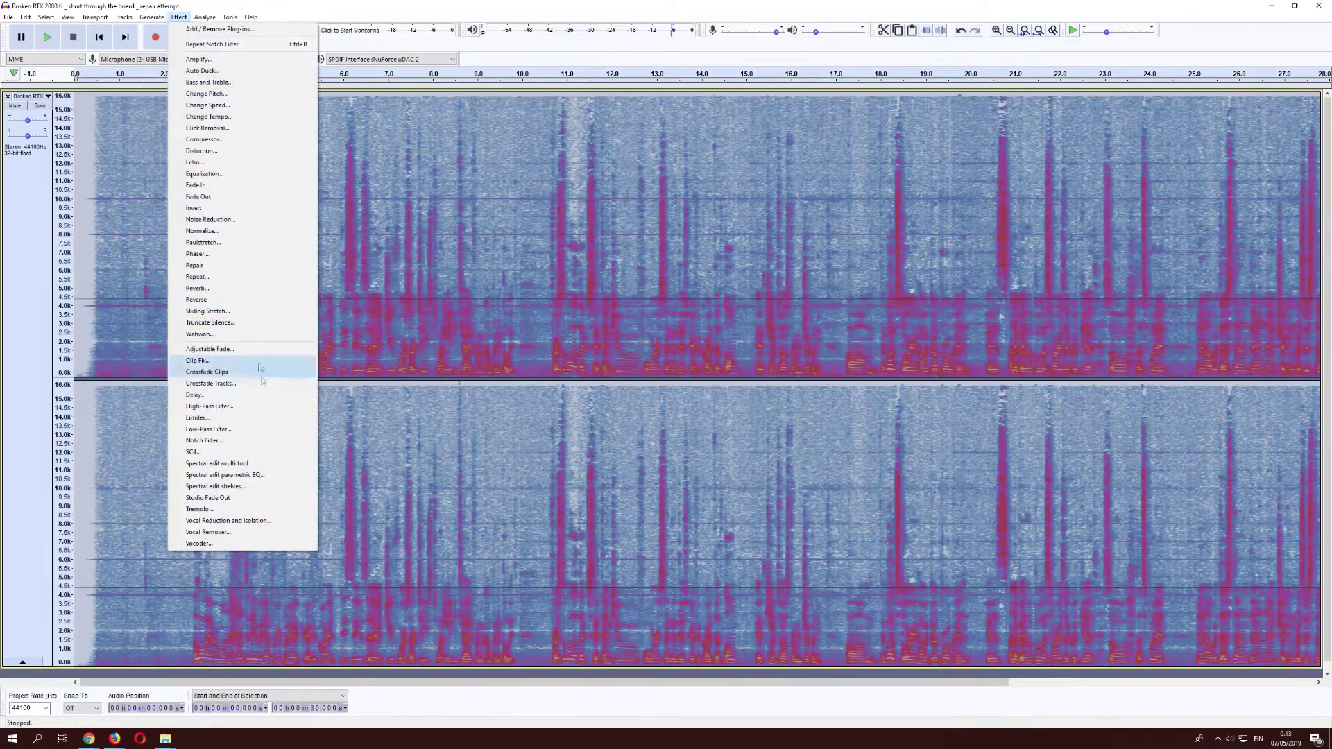
left_click(260, 368)
left_click(681, 390)
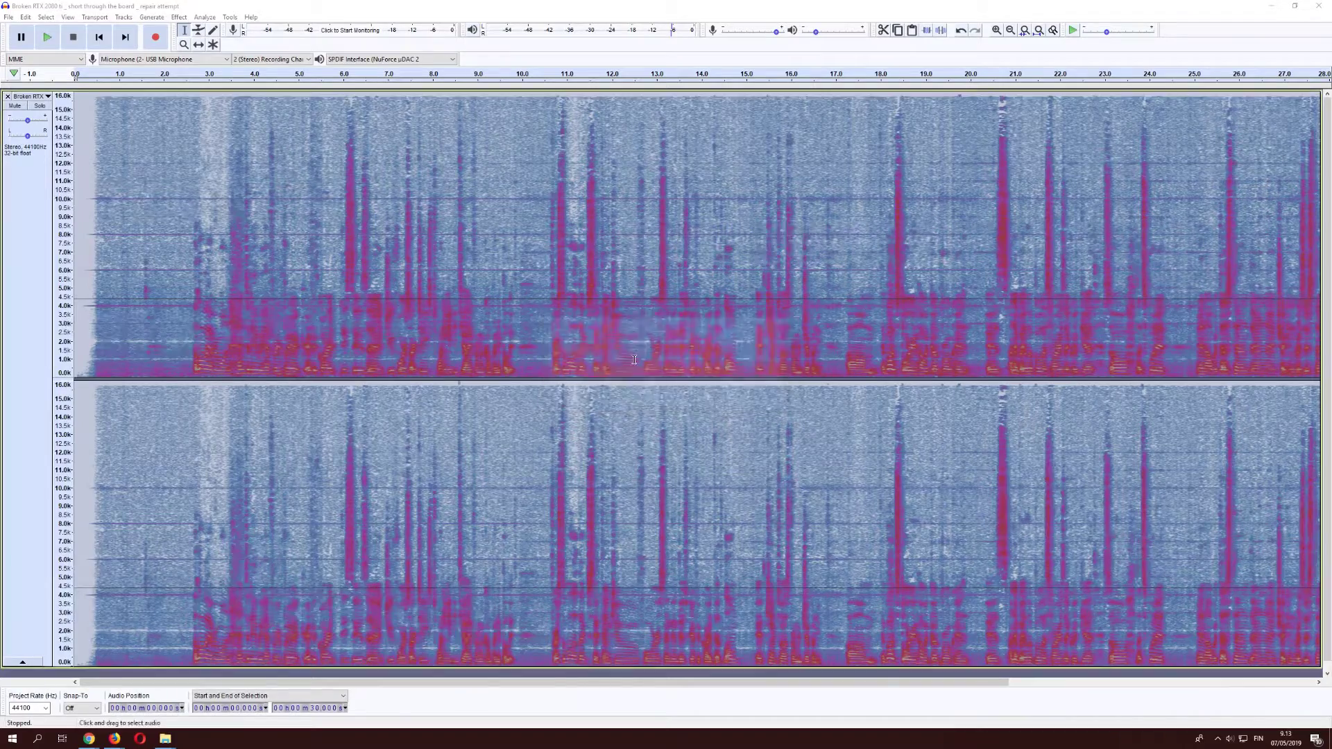
left_click(179, 17)
left_click(240, 426)
left_click(662, 360)
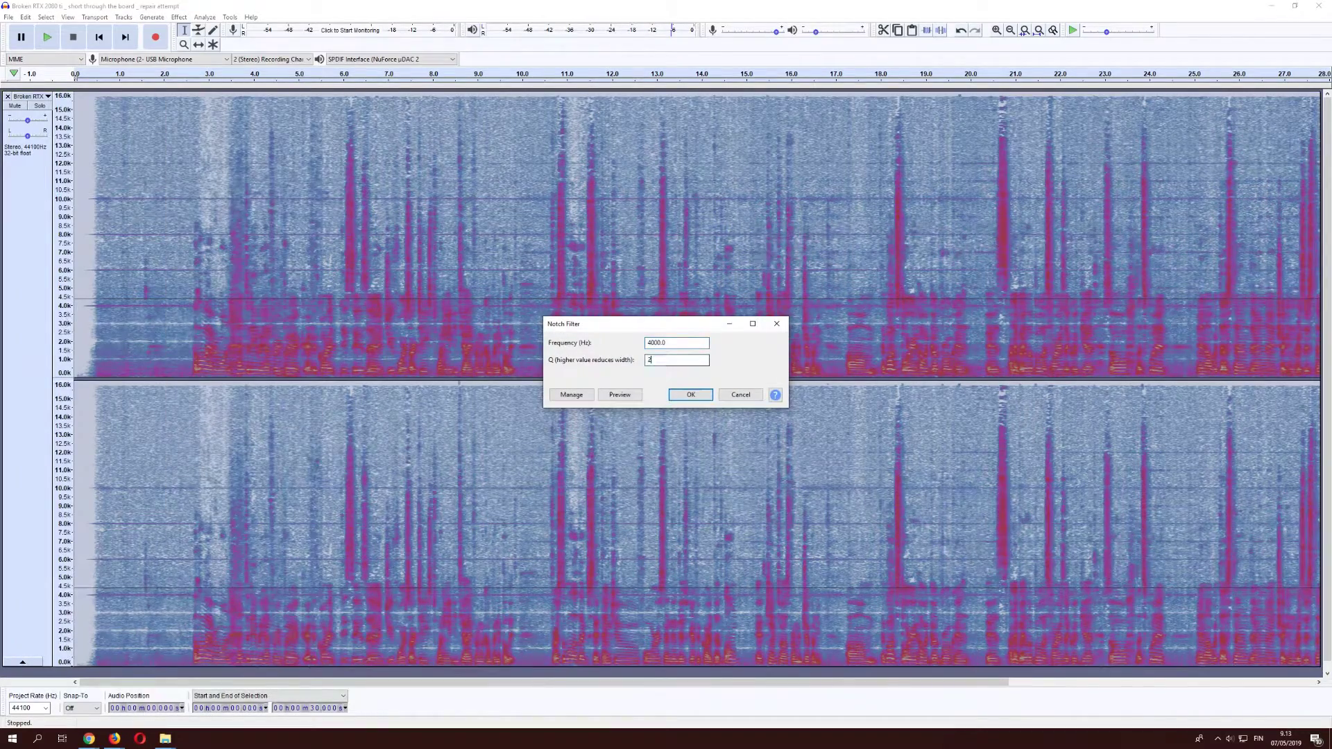
left_click(691, 395)
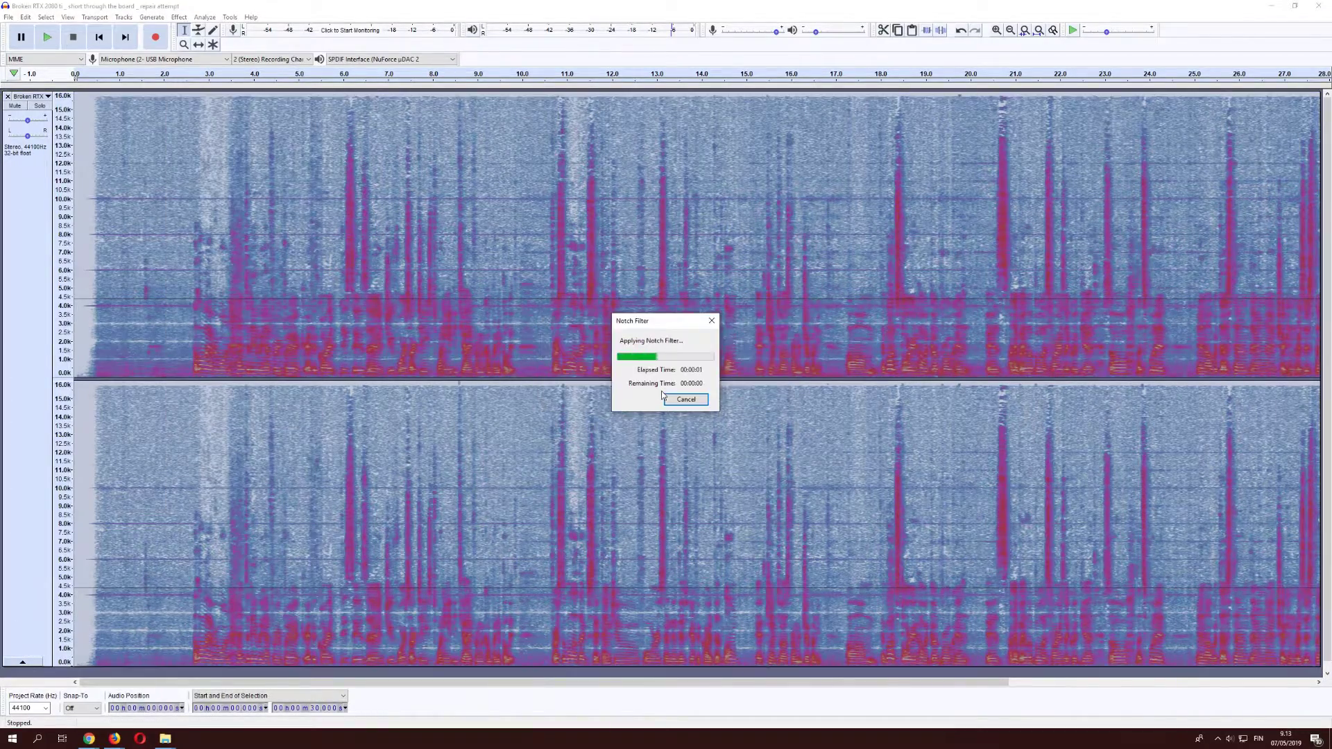
Step: Reapply the Notch Filter with its current settings
left_click(179, 16)
left_click(240, 425)
key("Return")
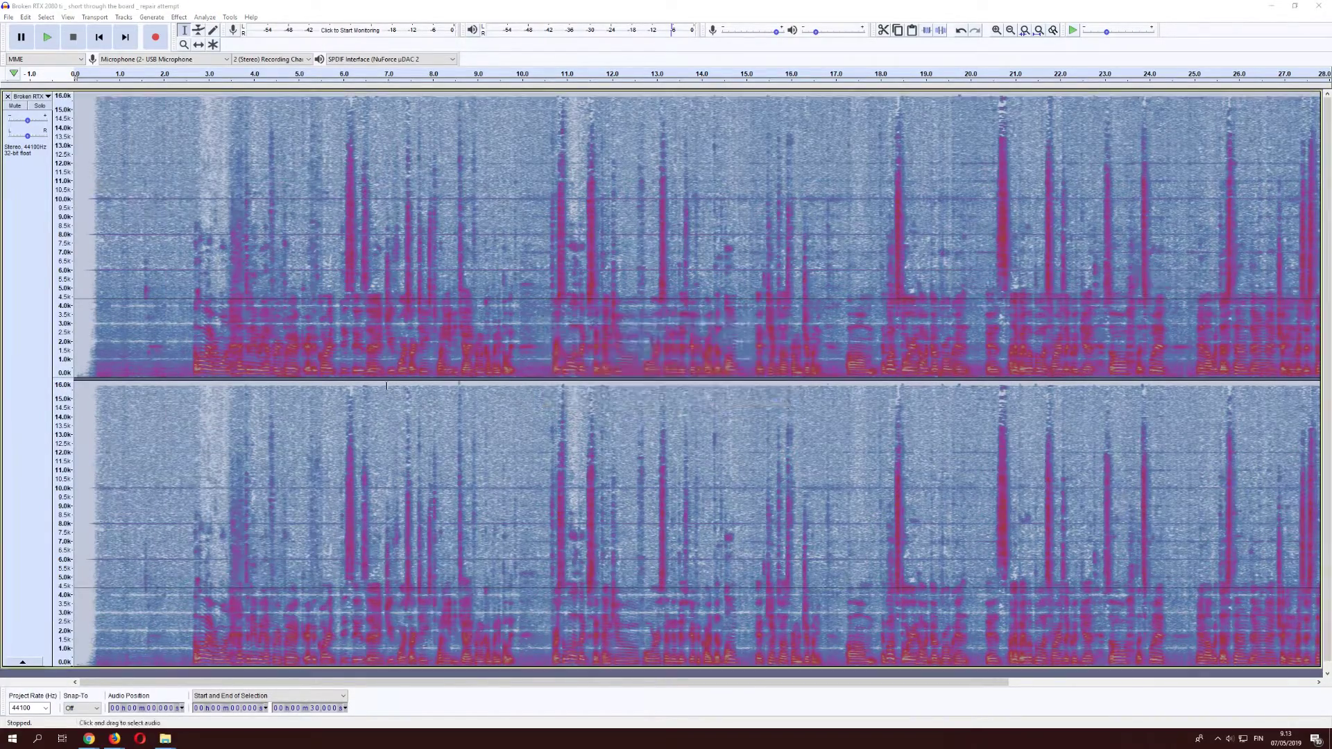
Step: Apply a Notch Filter at 6000 Hz
left_click(179, 16)
left_click(251, 213)
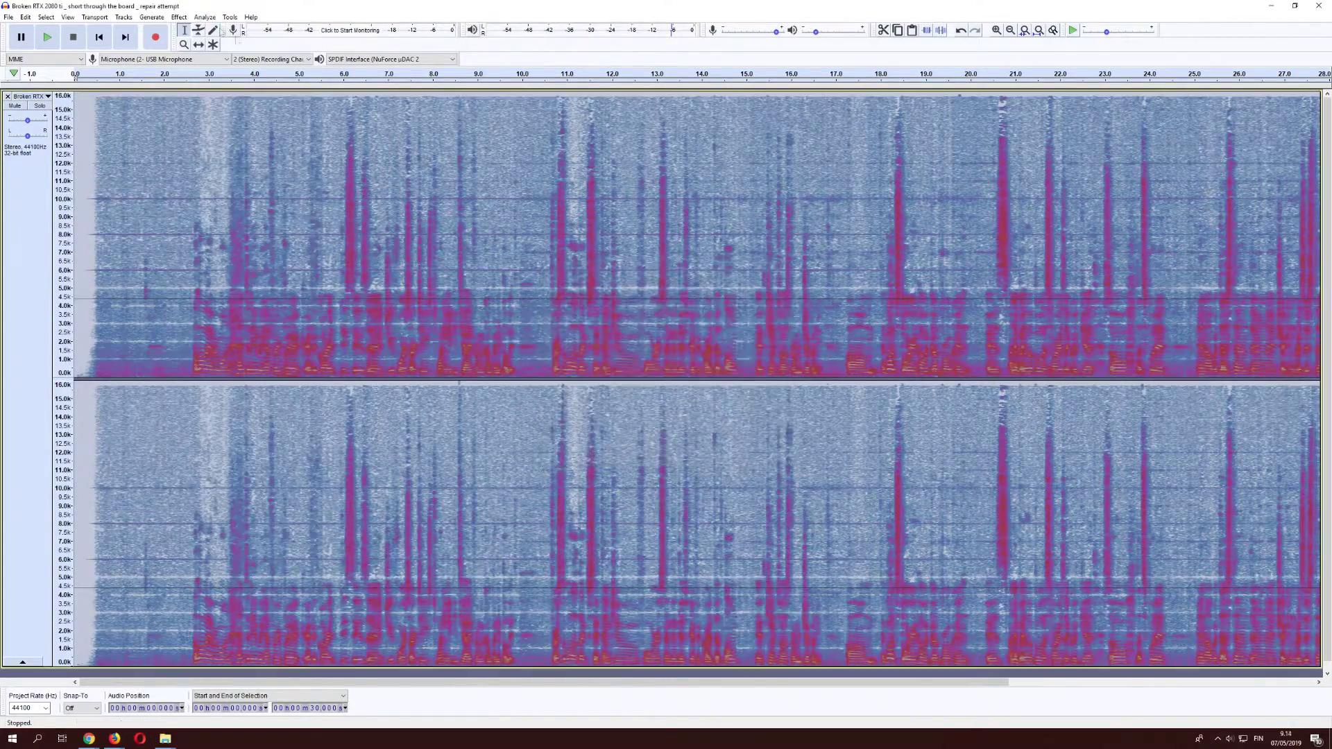
left_click(179, 16)
left_click(204, 440)
type("6000")
key("Return")
Step: Notch out the 7000 Hz (Q 35) and 8000 Hz (Q 40) hum lines
left_click(179, 17)
left_click(238, 445)
type("700035")
key("Return")
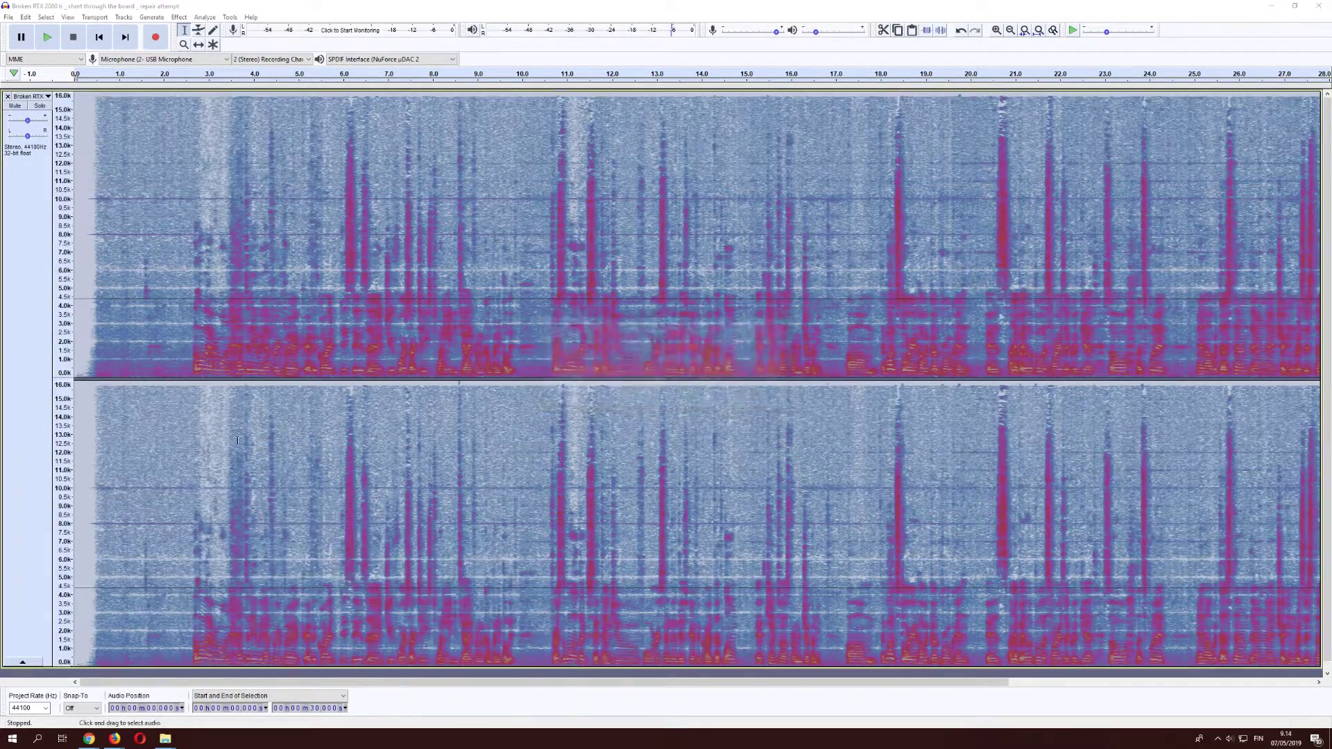
left_click(179, 17)
left_click(237, 440)
type("8000")
key("Tab")
type("40")
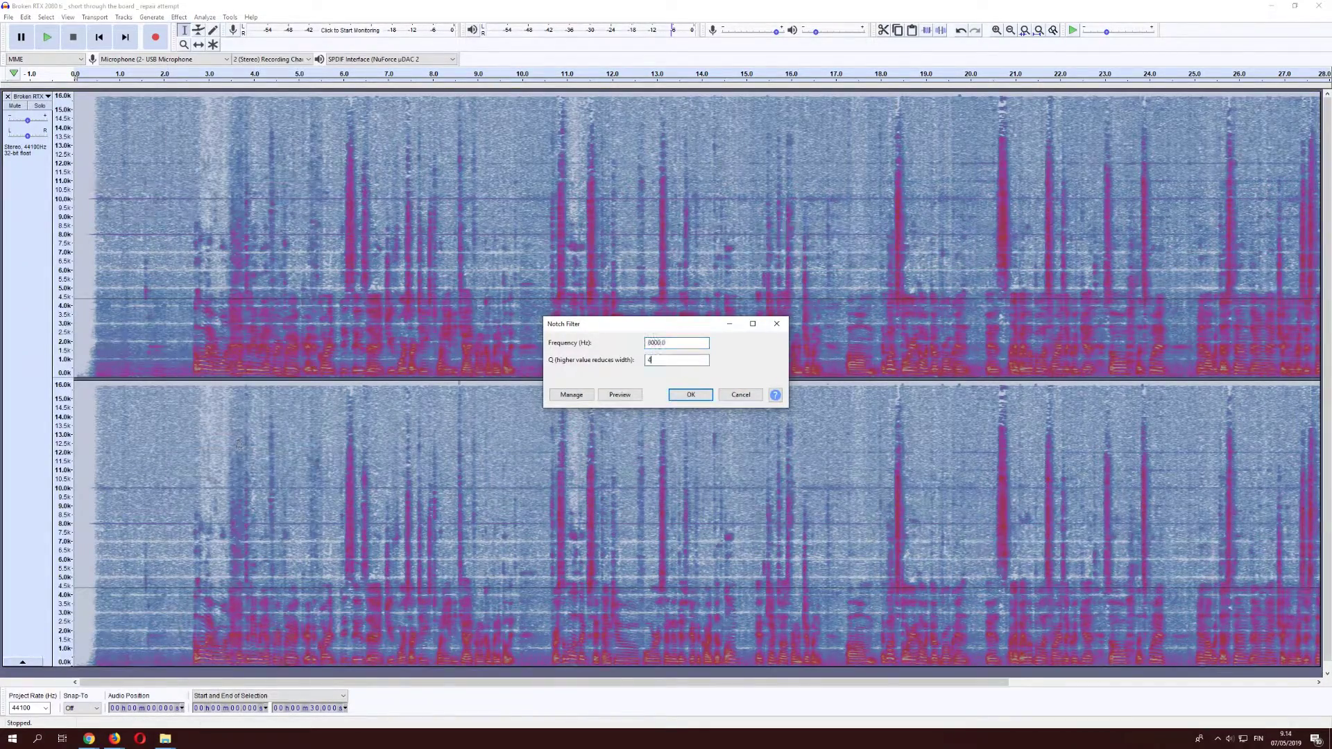
key("Return")
Step: Notch out the 9000 Hz and 10000 Hz (Q 50) hum lines
left_click(179, 16)
left_click(252, 442)
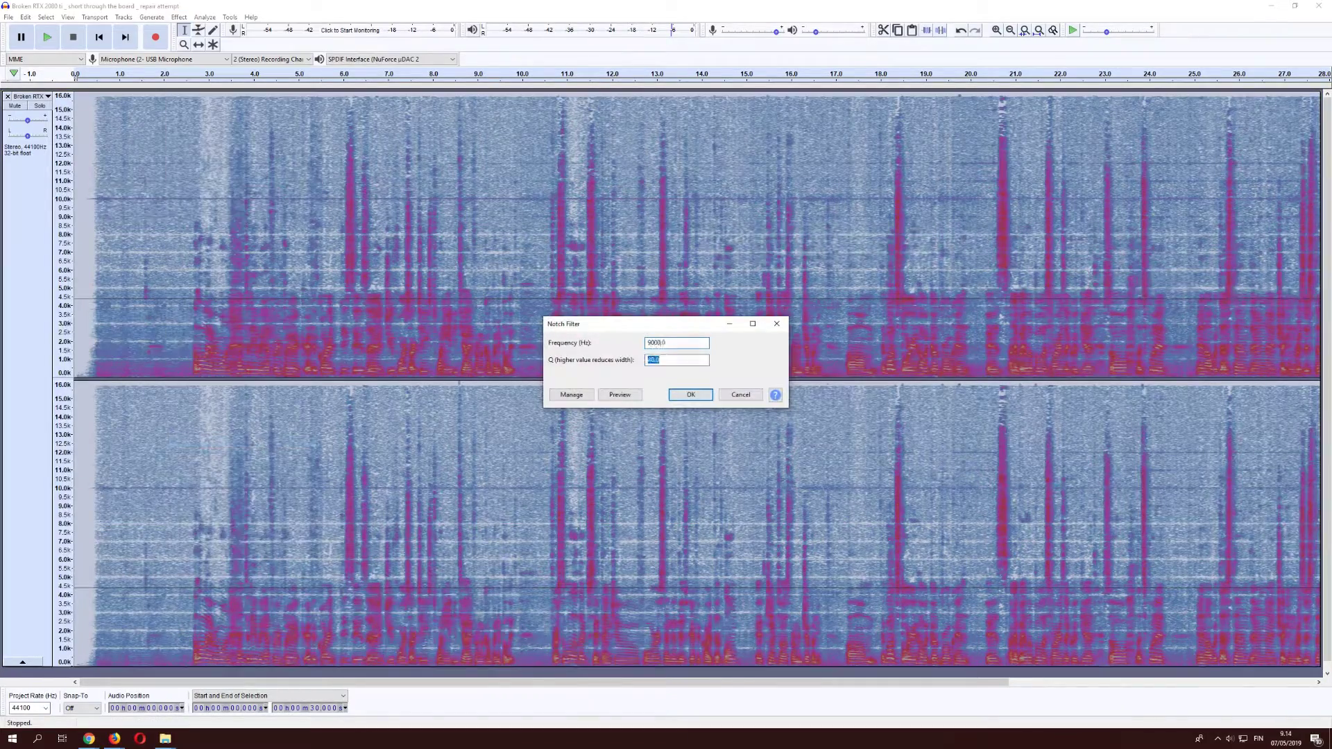
key("Return")
left_click(179, 16)
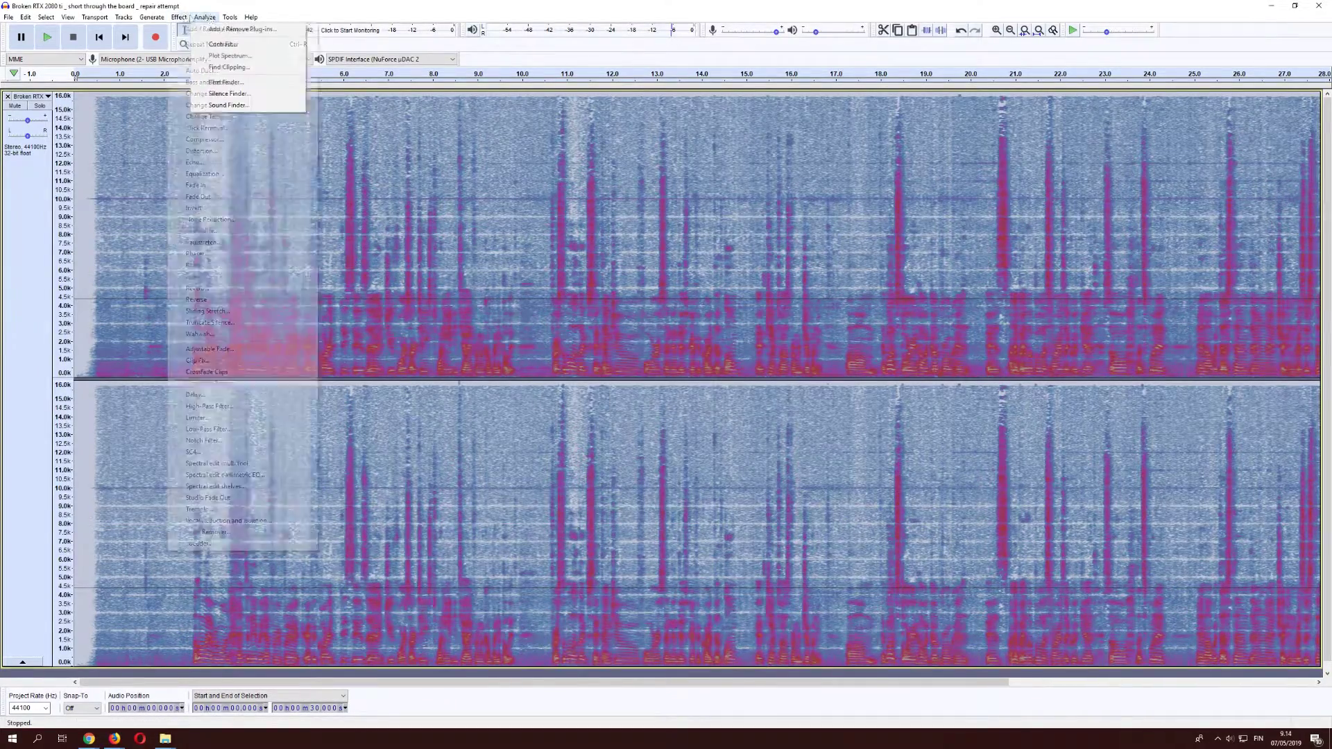
left_click(230, 438)
type("10000")
key("Tab")
type("50")
key("Return")
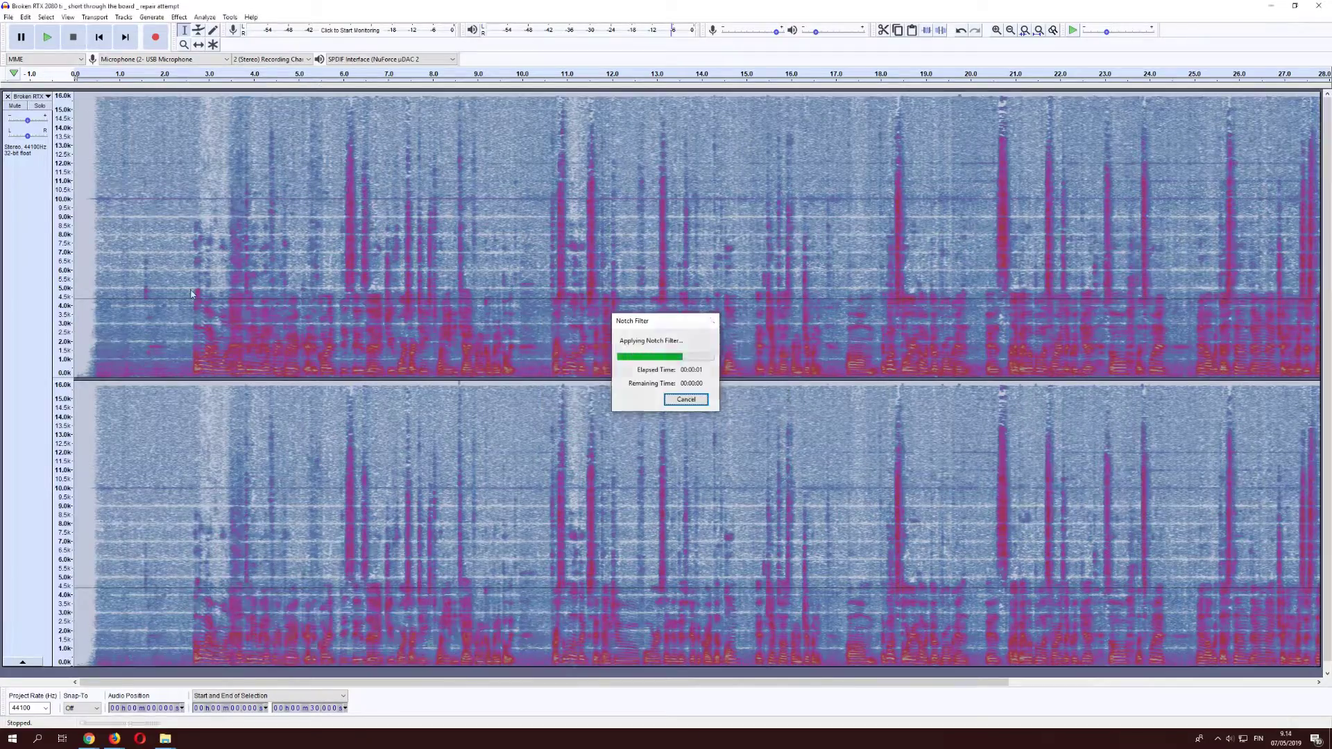
Step: Notch out the 11000 Hz (Q 55) and 12000 Hz (Q 60) hum lines
left_click(179, 16)
left_click(245, 444)
type("11000")
key("Tab")
type("55")
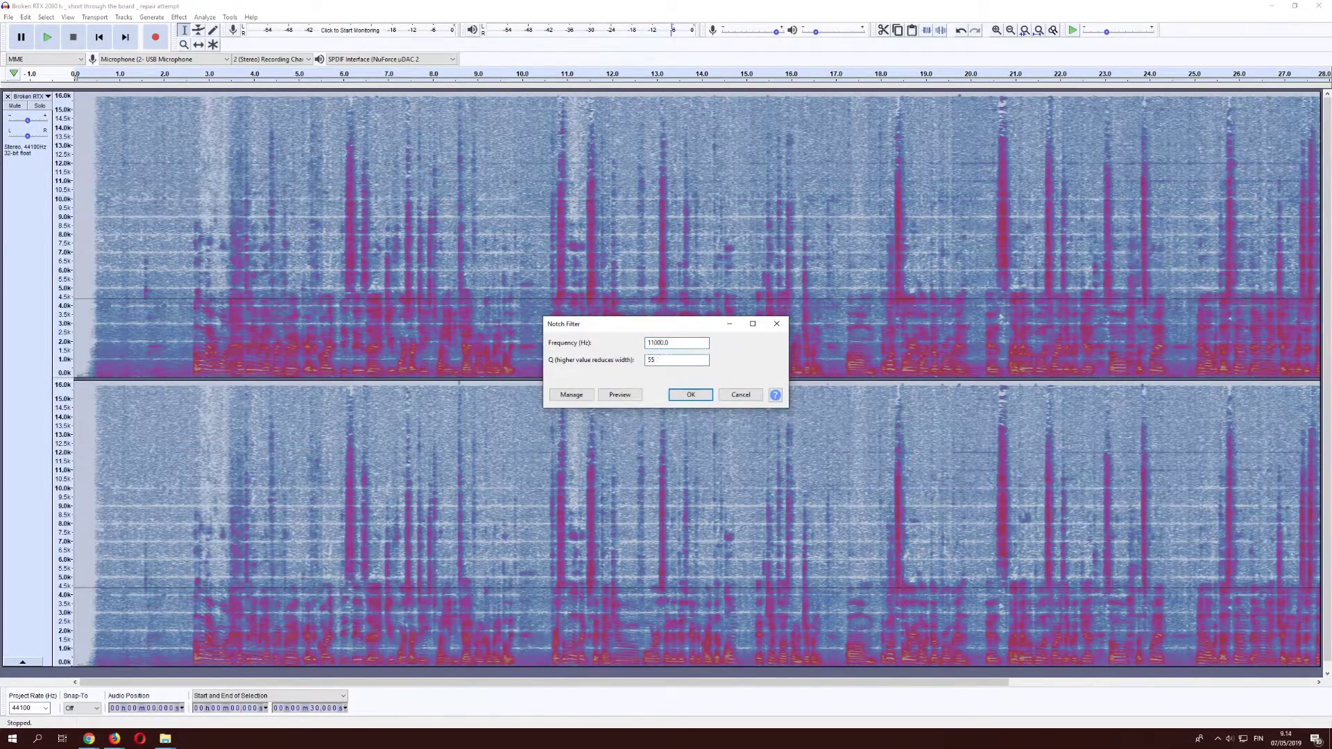
key("Return")
left_click(179, 16)
left_click(246, 438)
type("12")
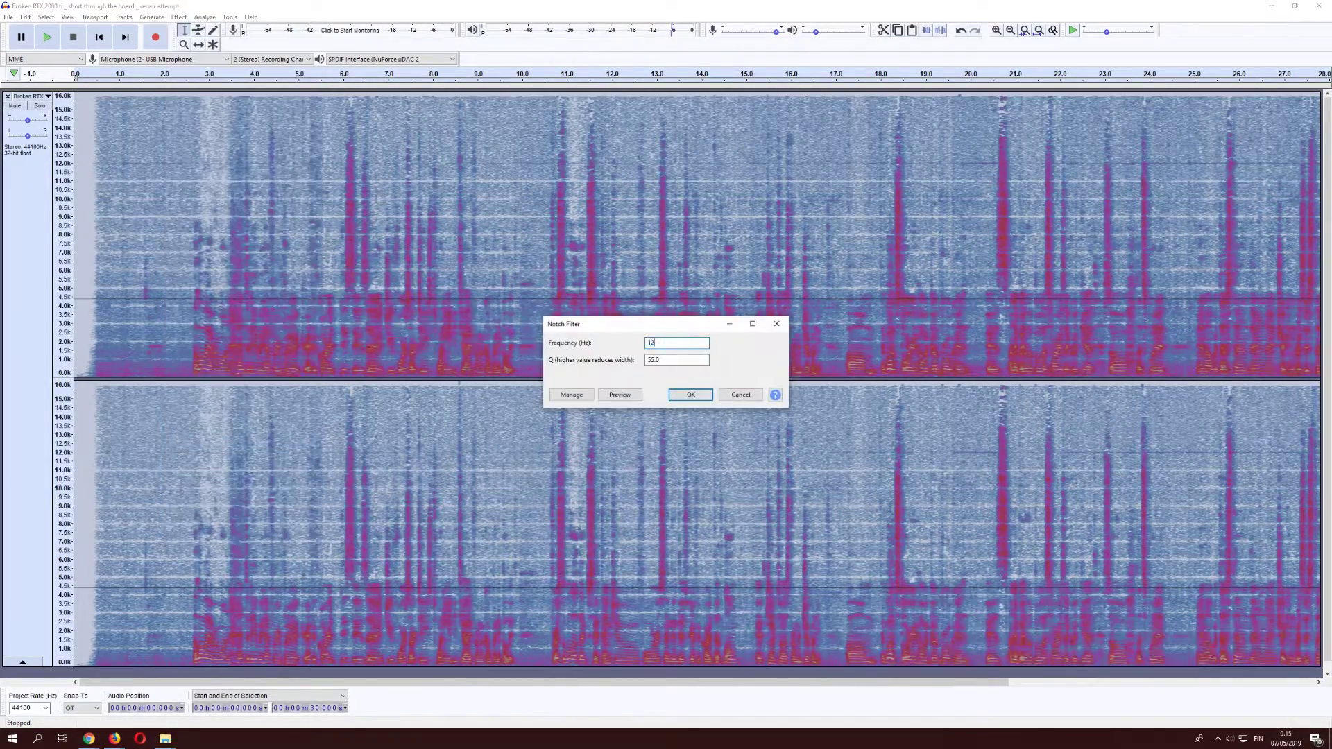
key("Tab")
type("60")
key("Return")
Step: Notch out the 13000 Hz hum line with Q 65
left_click(179, 17)
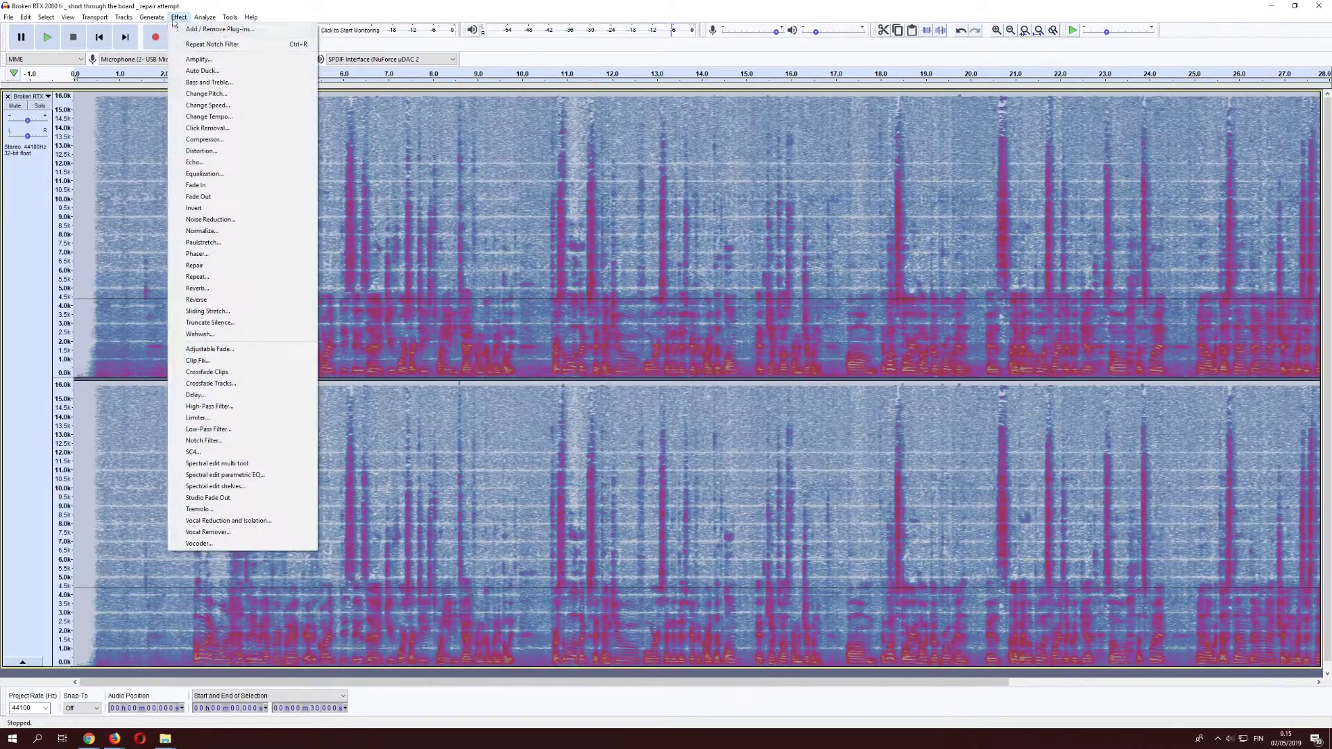
left_click(240, 438)
type("13000")
key("Tab")
type("65")
key("Return")
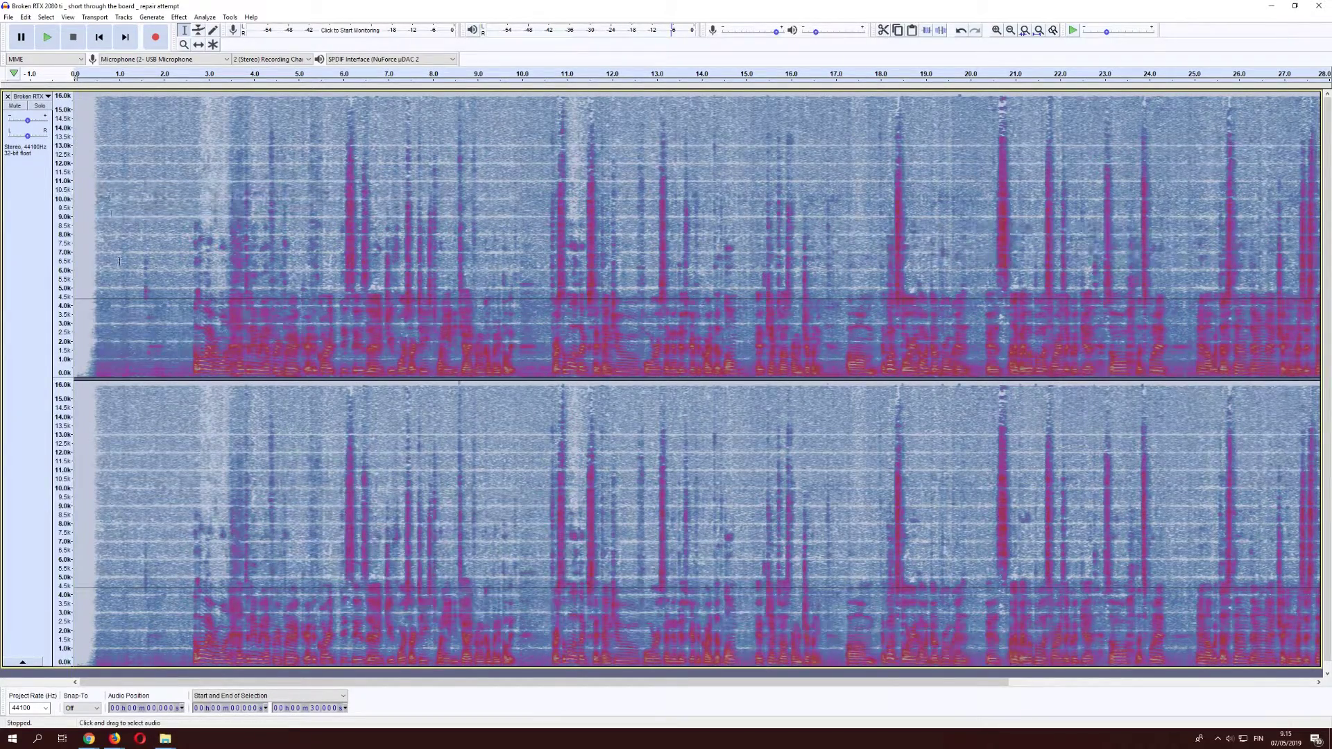
Step: Play the filtered recording from near the start, then select the 0.3–2.6 s noise-only stretch
left_click(87, 230)
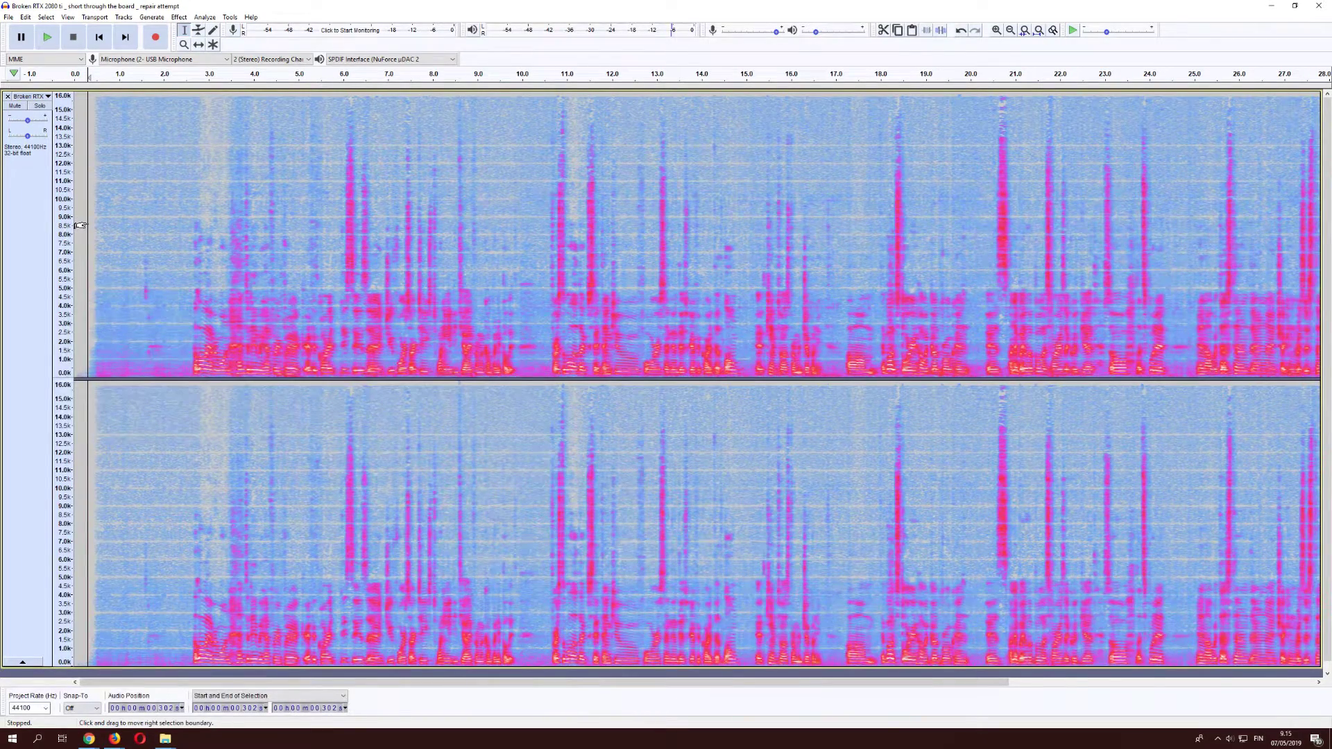
key("space")
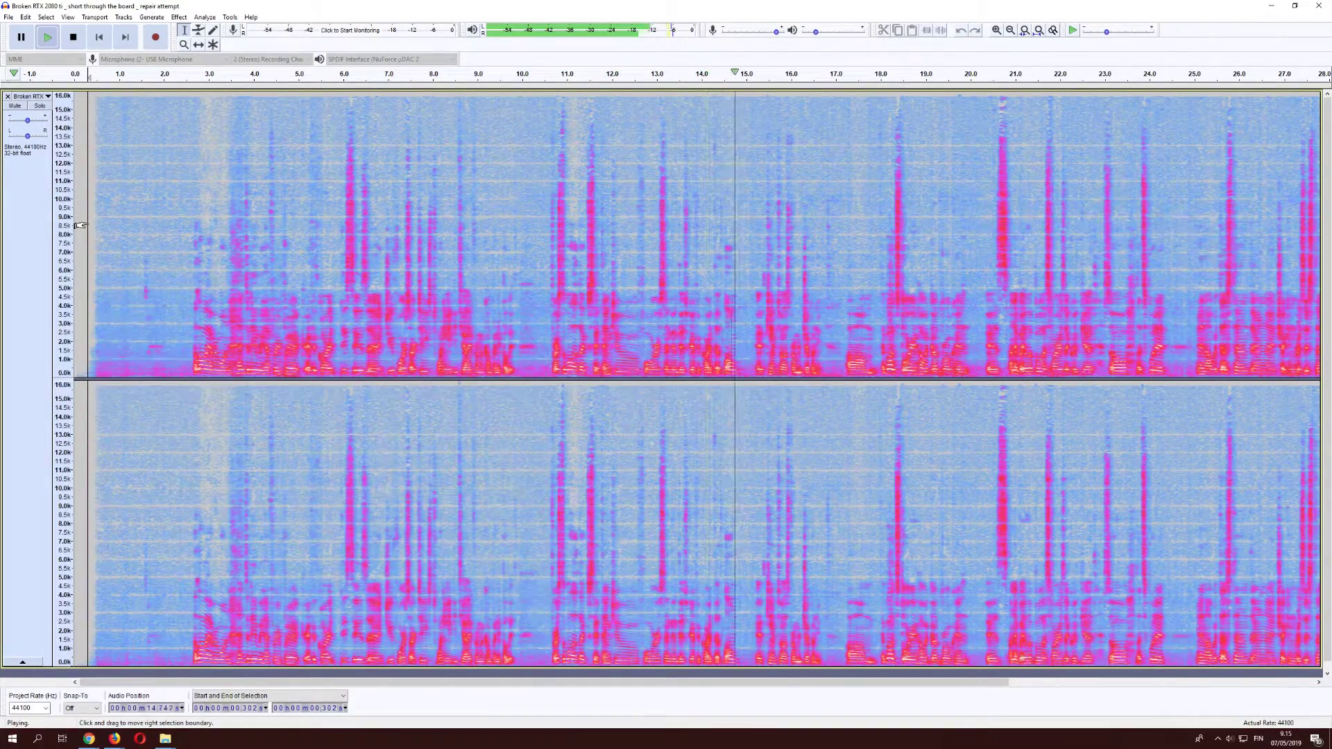
key("space")
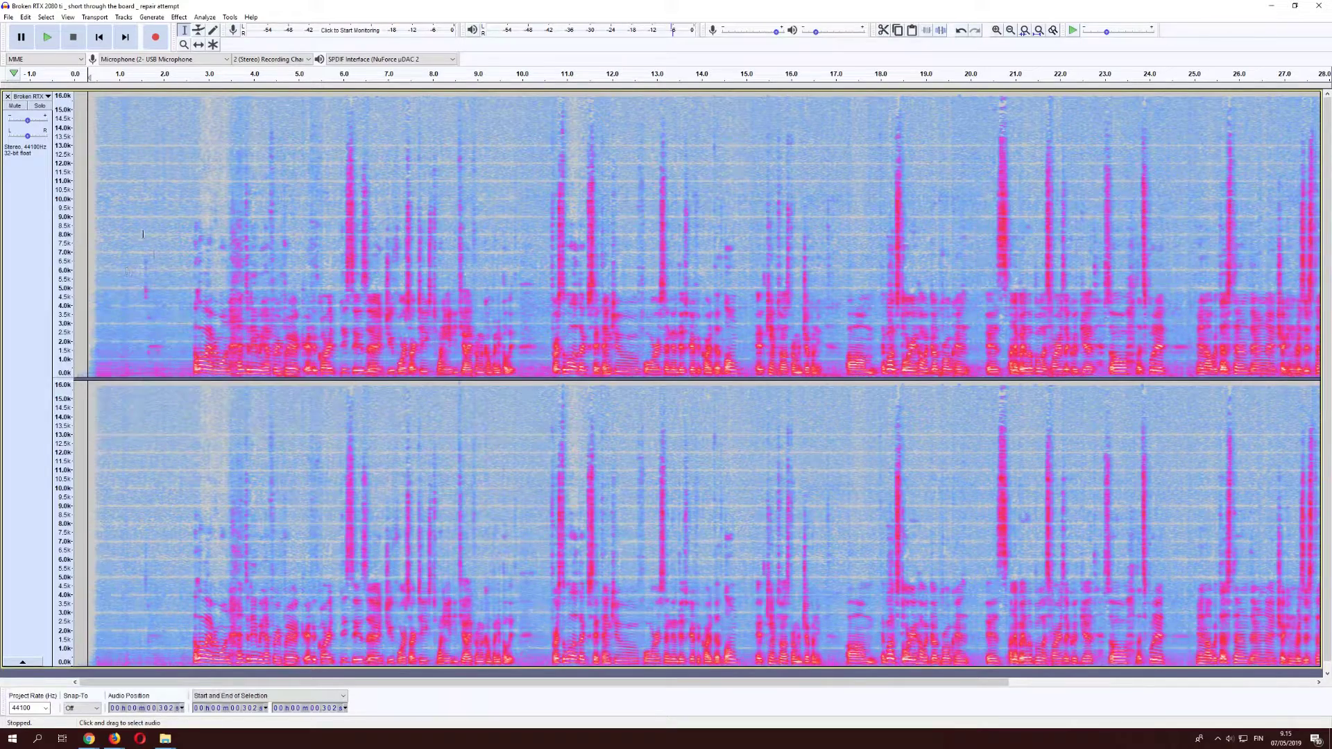
left_click_drag(90, 220, 190, 215)
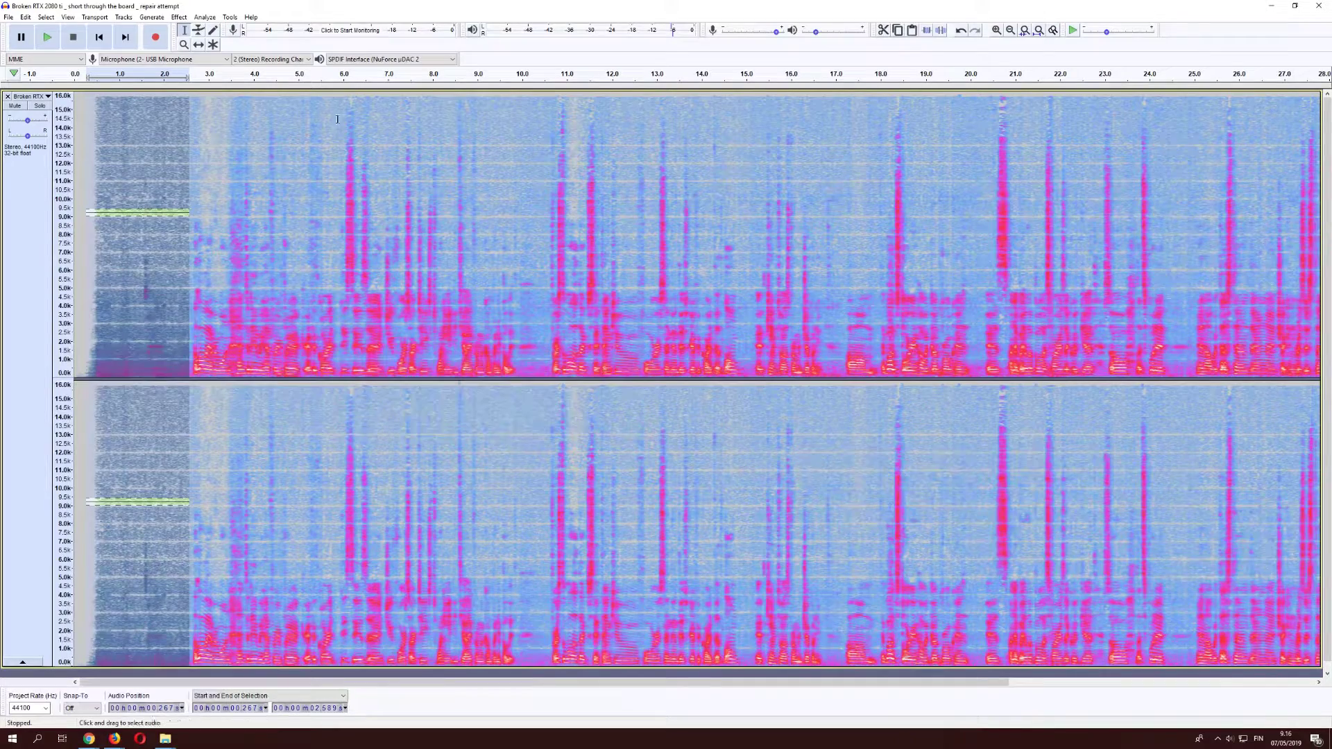
Step: Capture the selected opening stretch as the new noise profile
left_click(178, 17)
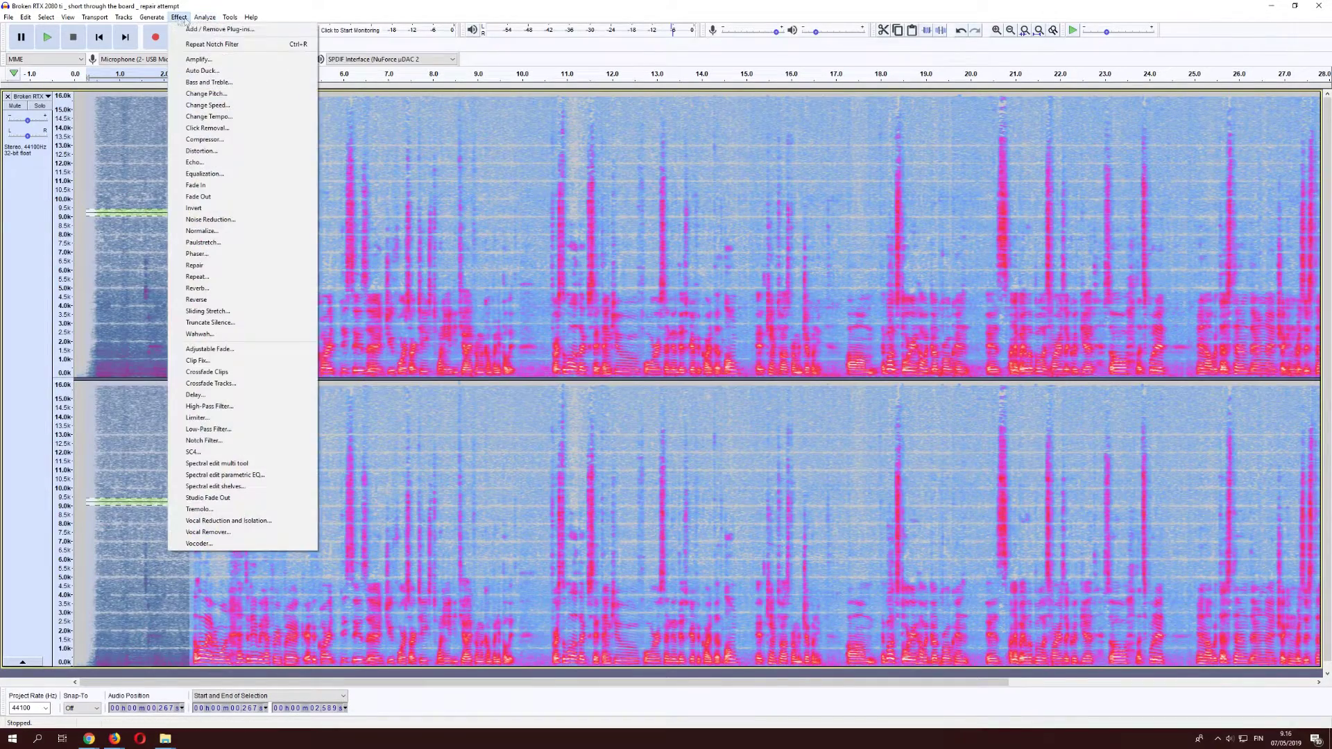
left_click(236, 220)
left_click(676, 317)
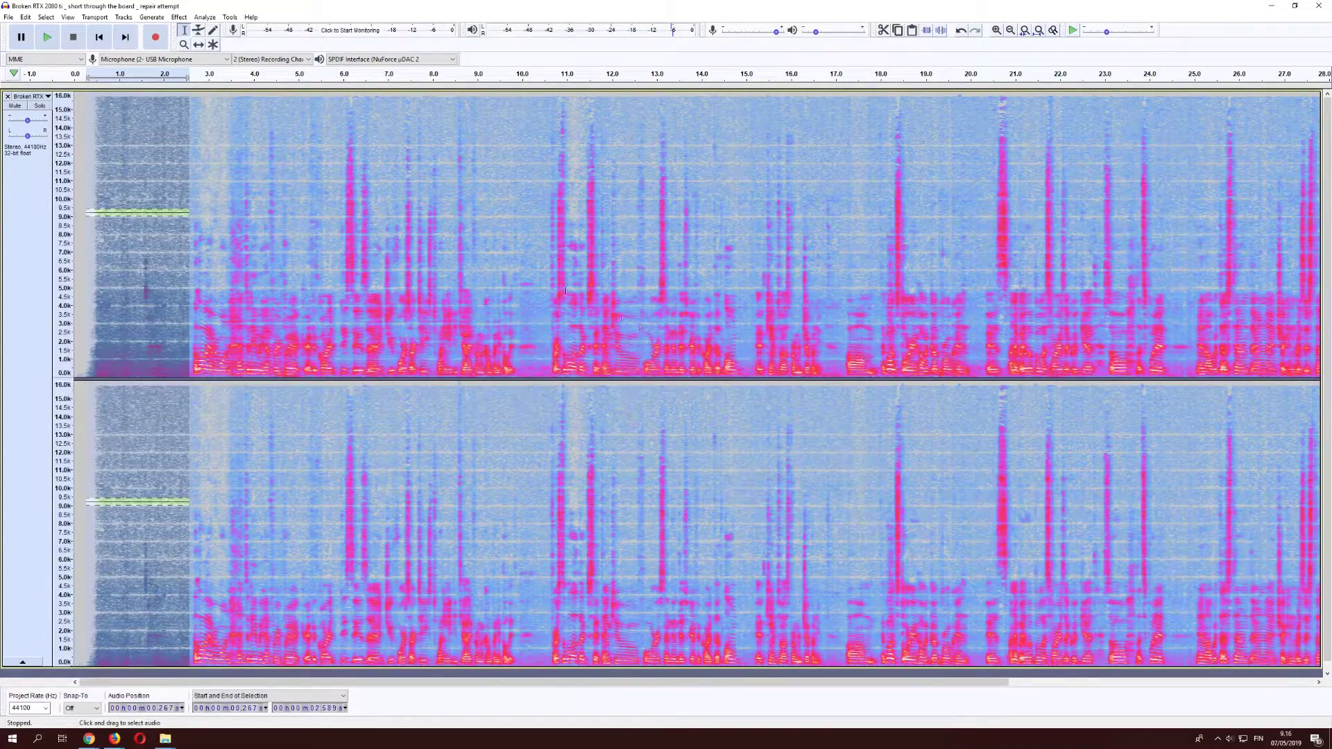
Step: Run Noise Reduction over the entire recording with the same settings
key("ctrl+a")
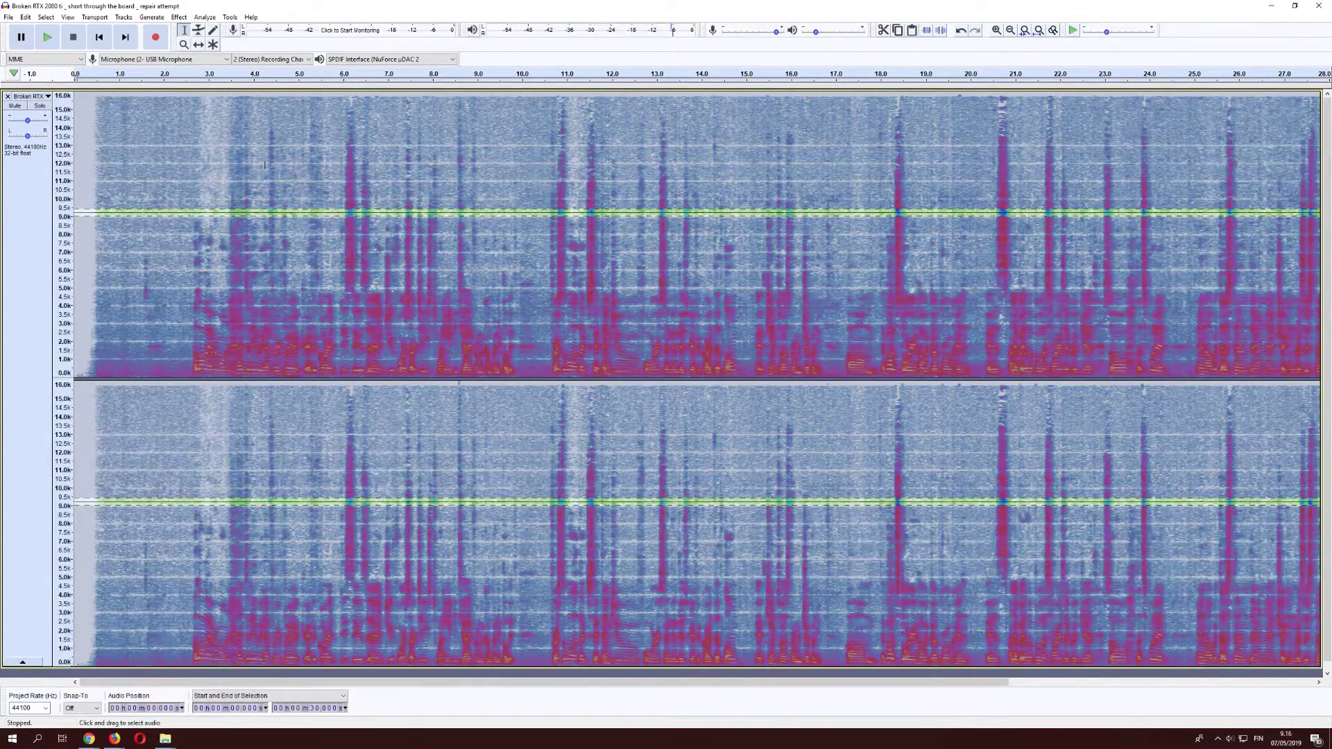
left_click(179, 17)
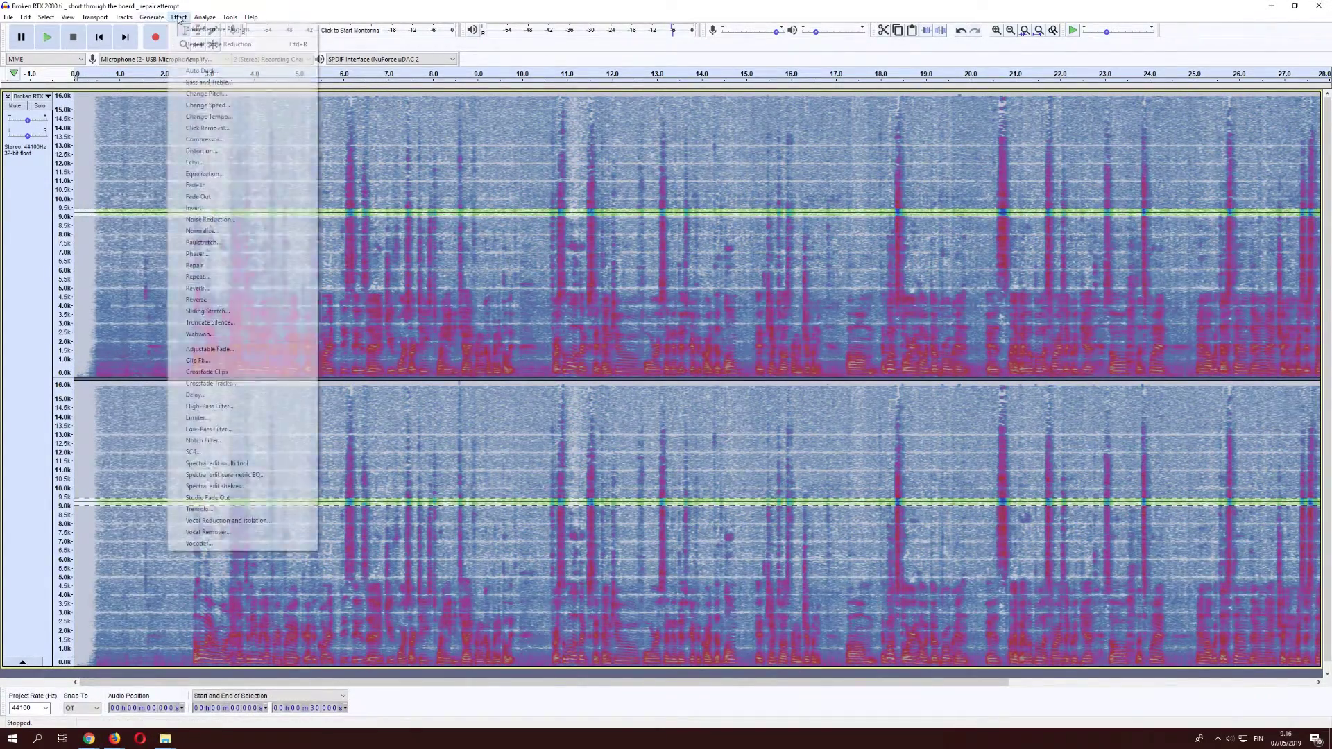
left_click(259, 222)
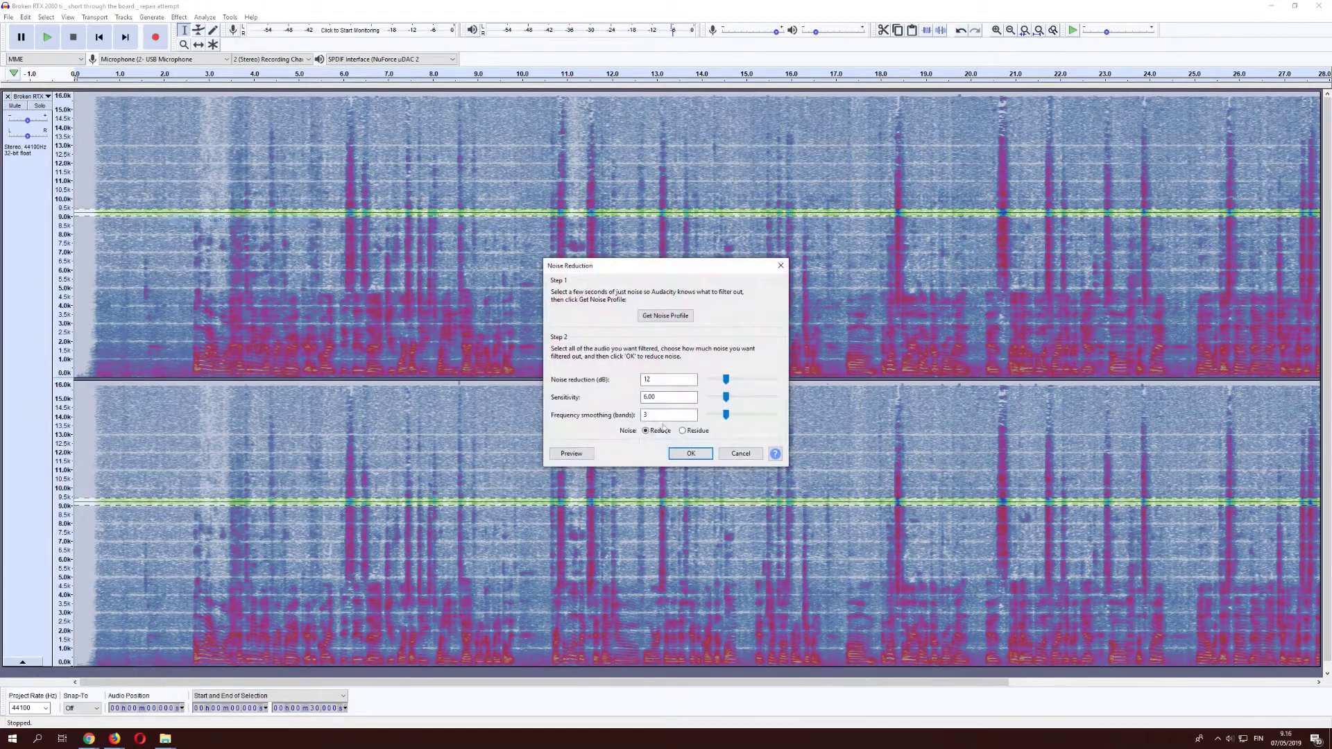
left_click(693, 455)
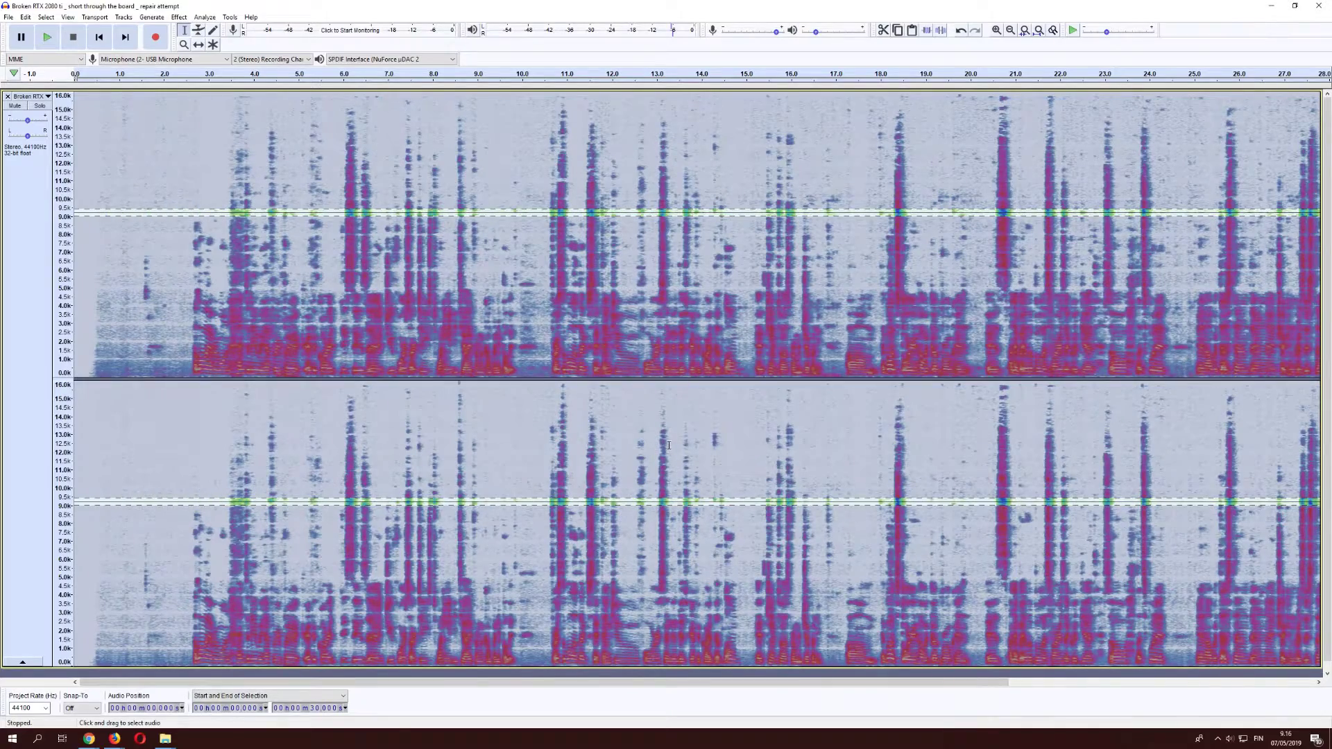
left_click(130, 223)
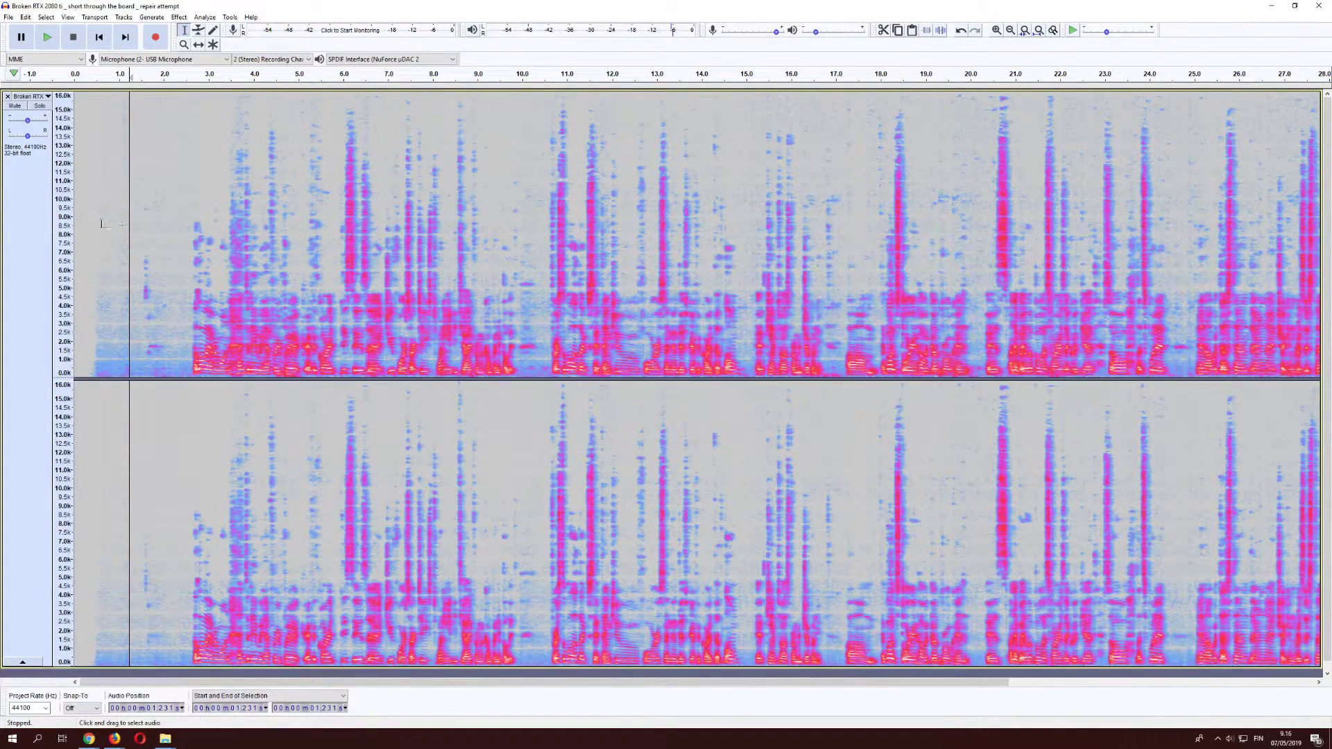
left_click(83, 224)
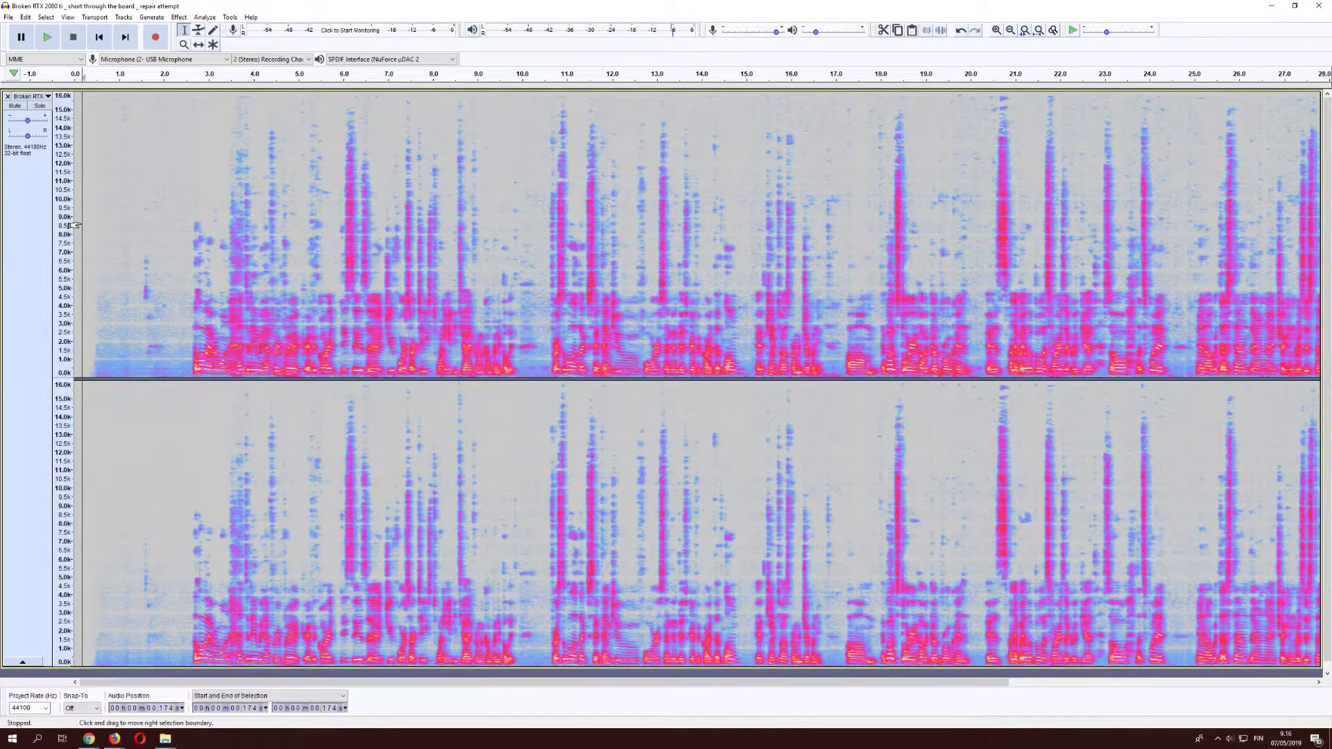
key("space")
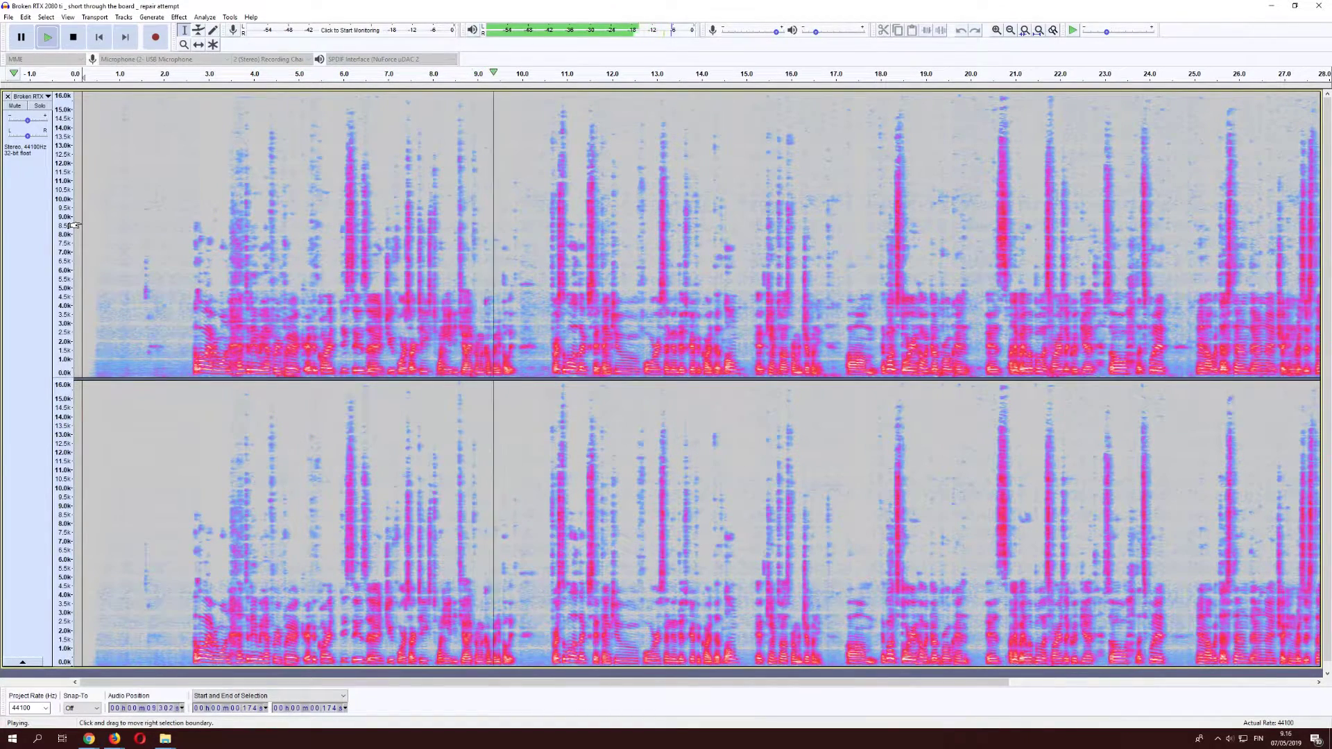
key("space")
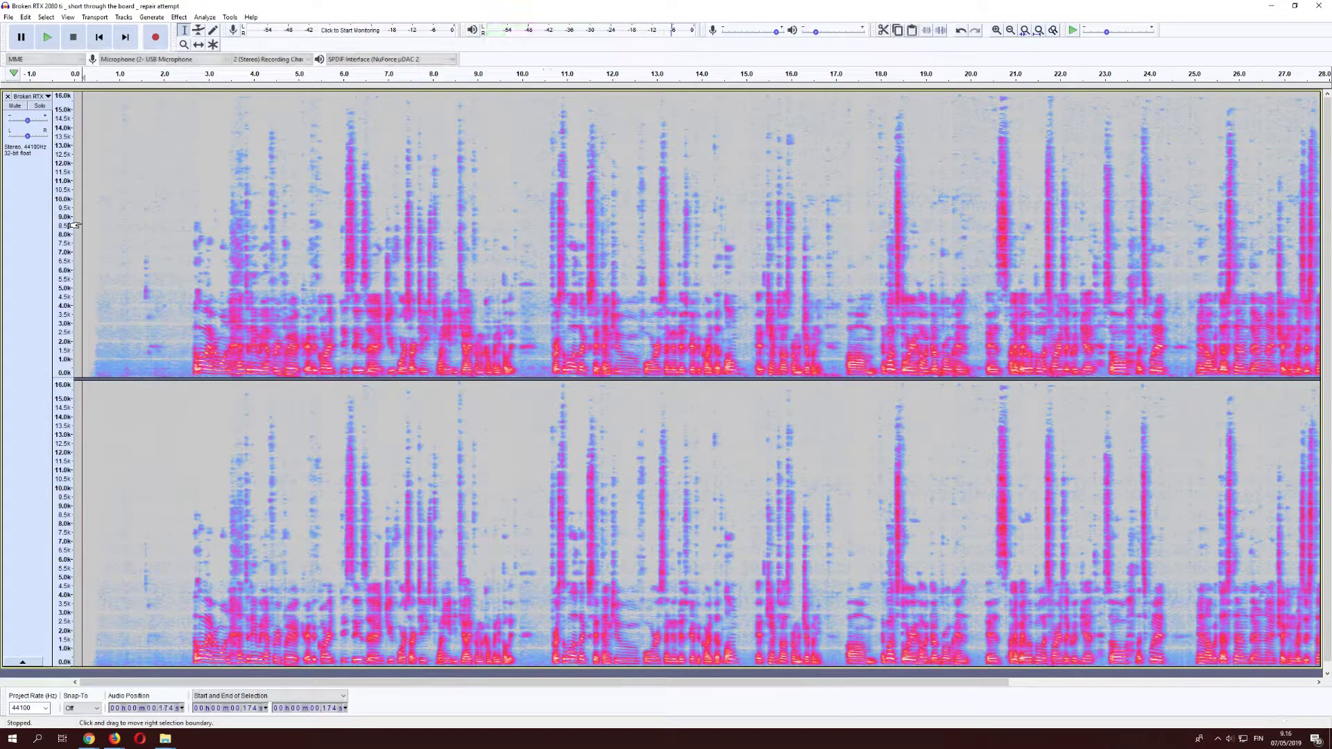